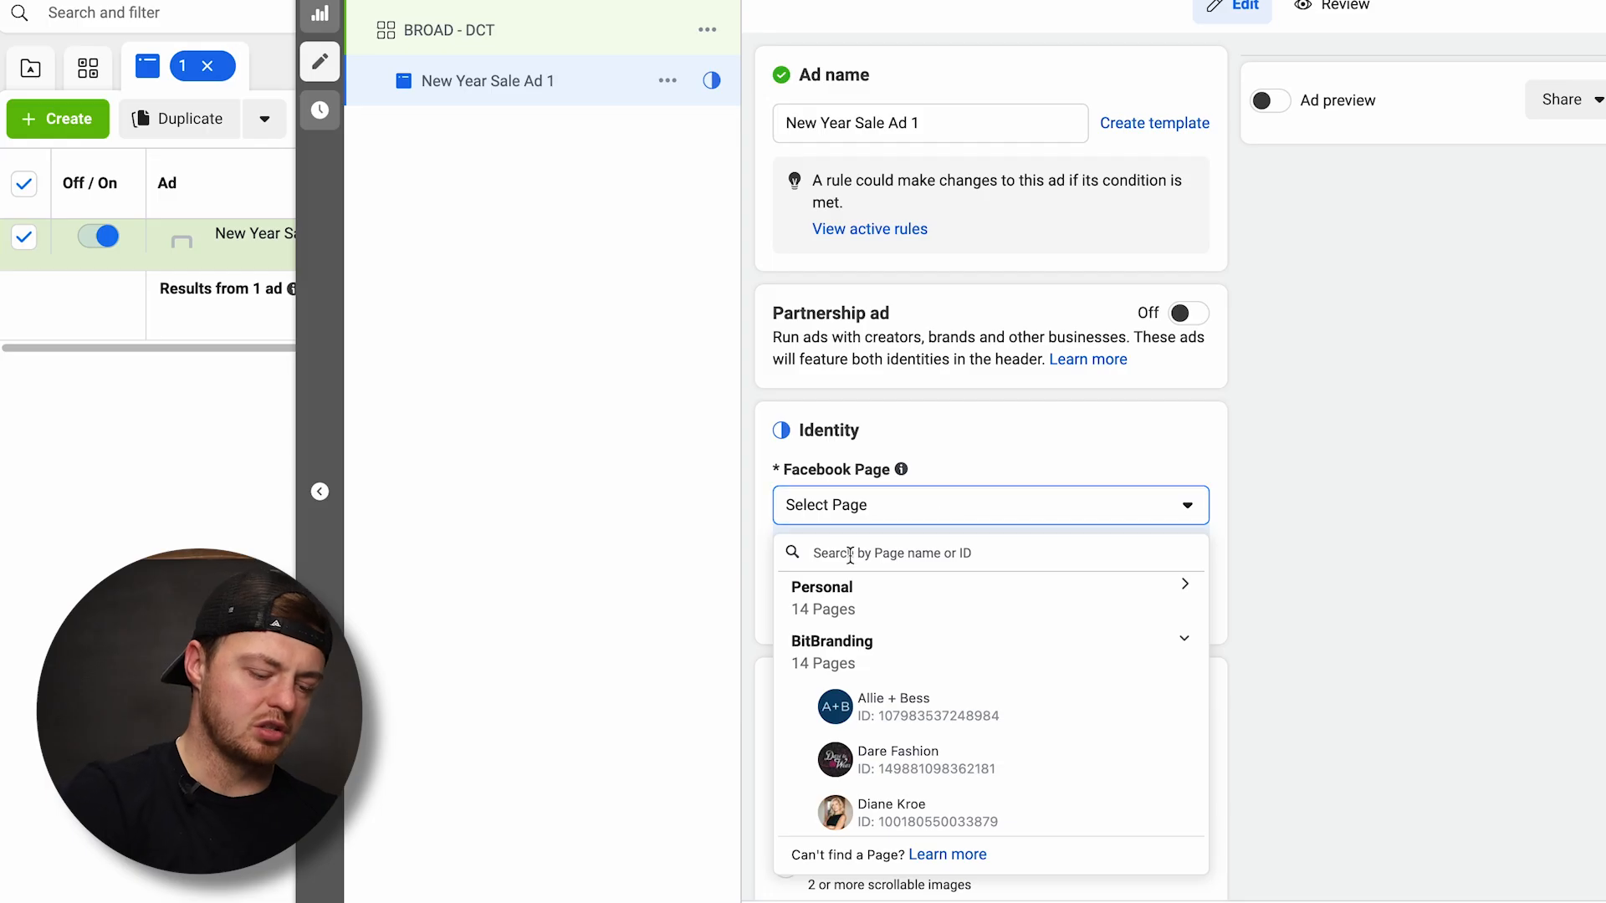
Search for "libby" and choose the Libby's Boutique Facebook Page with the libbys_boutique Instagram account as the ad's identity
type("liby")
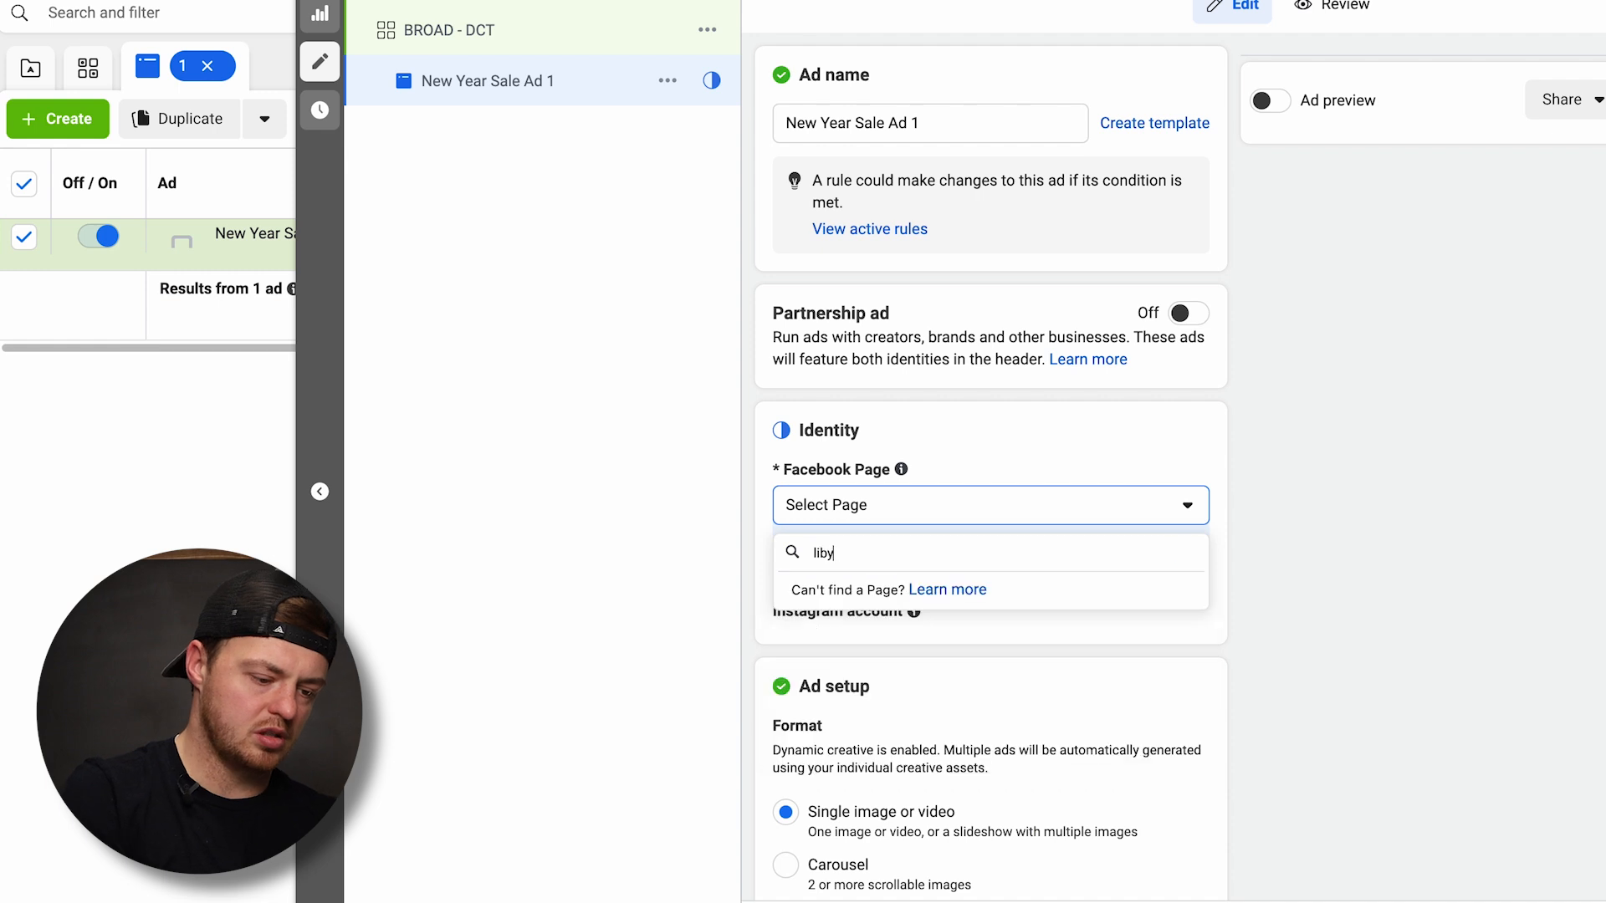
left_click(1046, 660)
Add three 1080 × 1080 "New Arrivals Added Daily" images as the ad's media
scroll(990, 511, "down", 1)
scroll(989, 512, "down", 6)
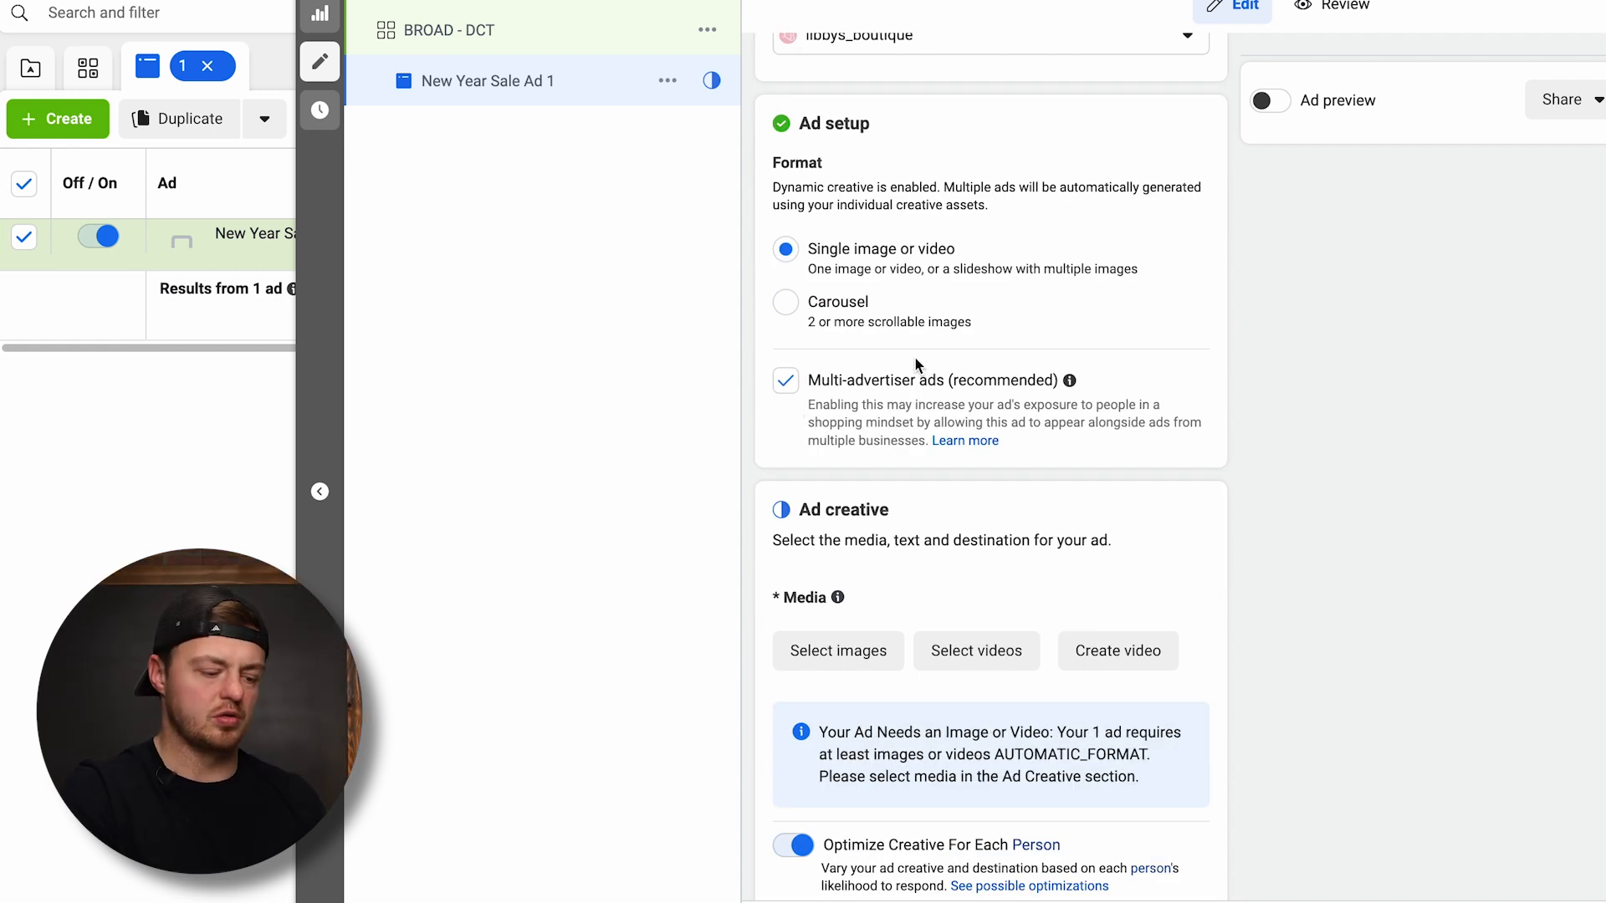
scroll(917, 366, "down", 5)
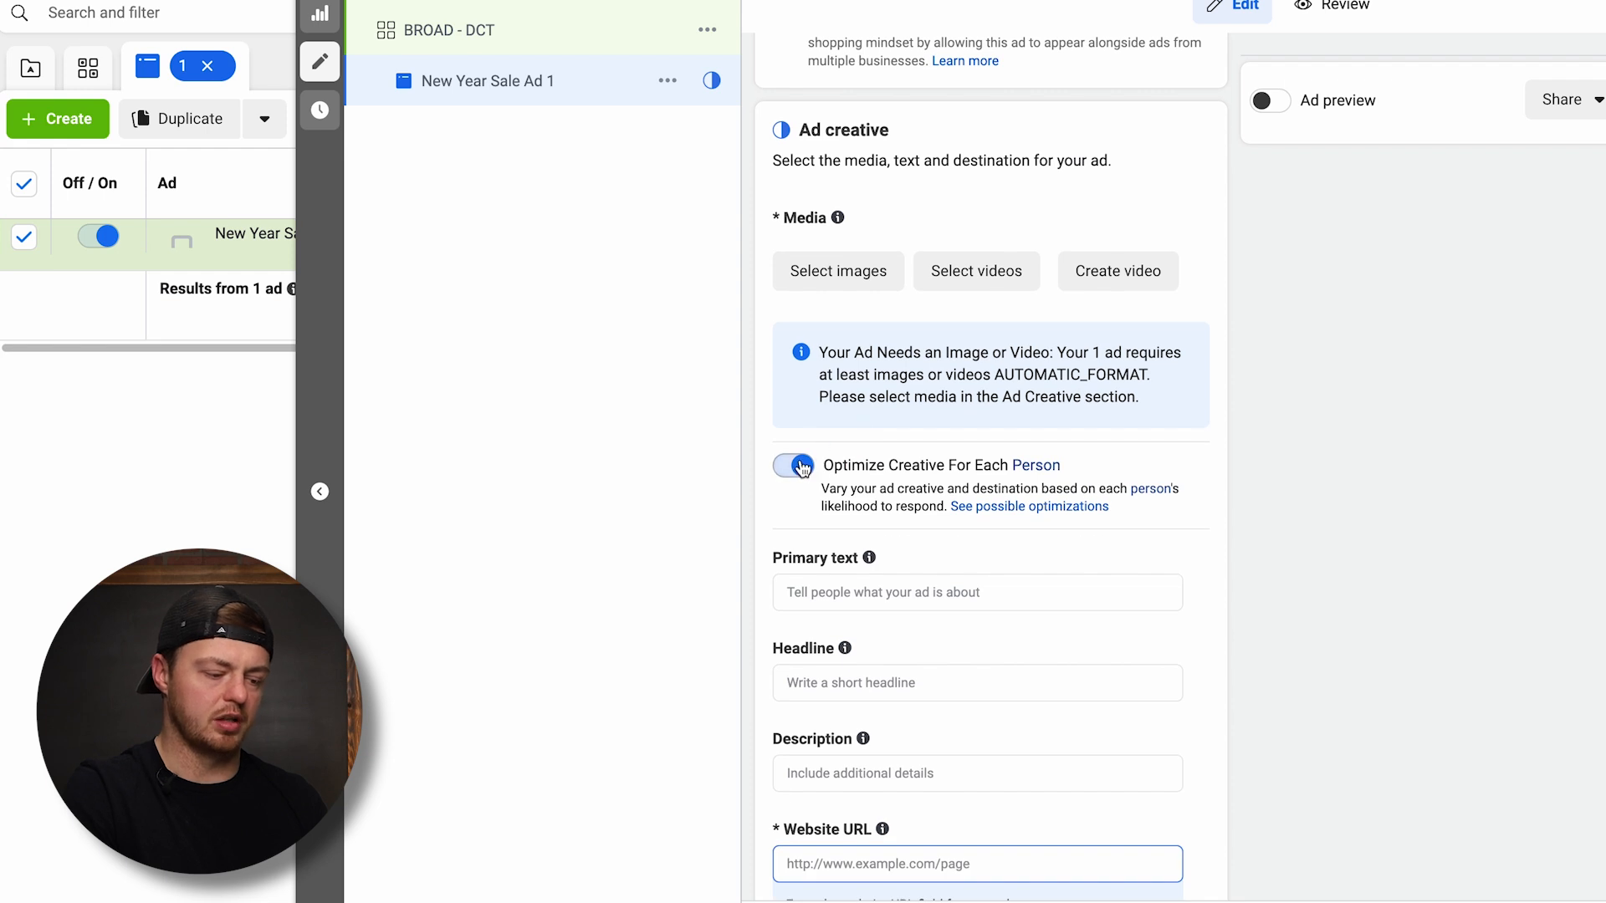
scroll(954, 362, "up", 2)
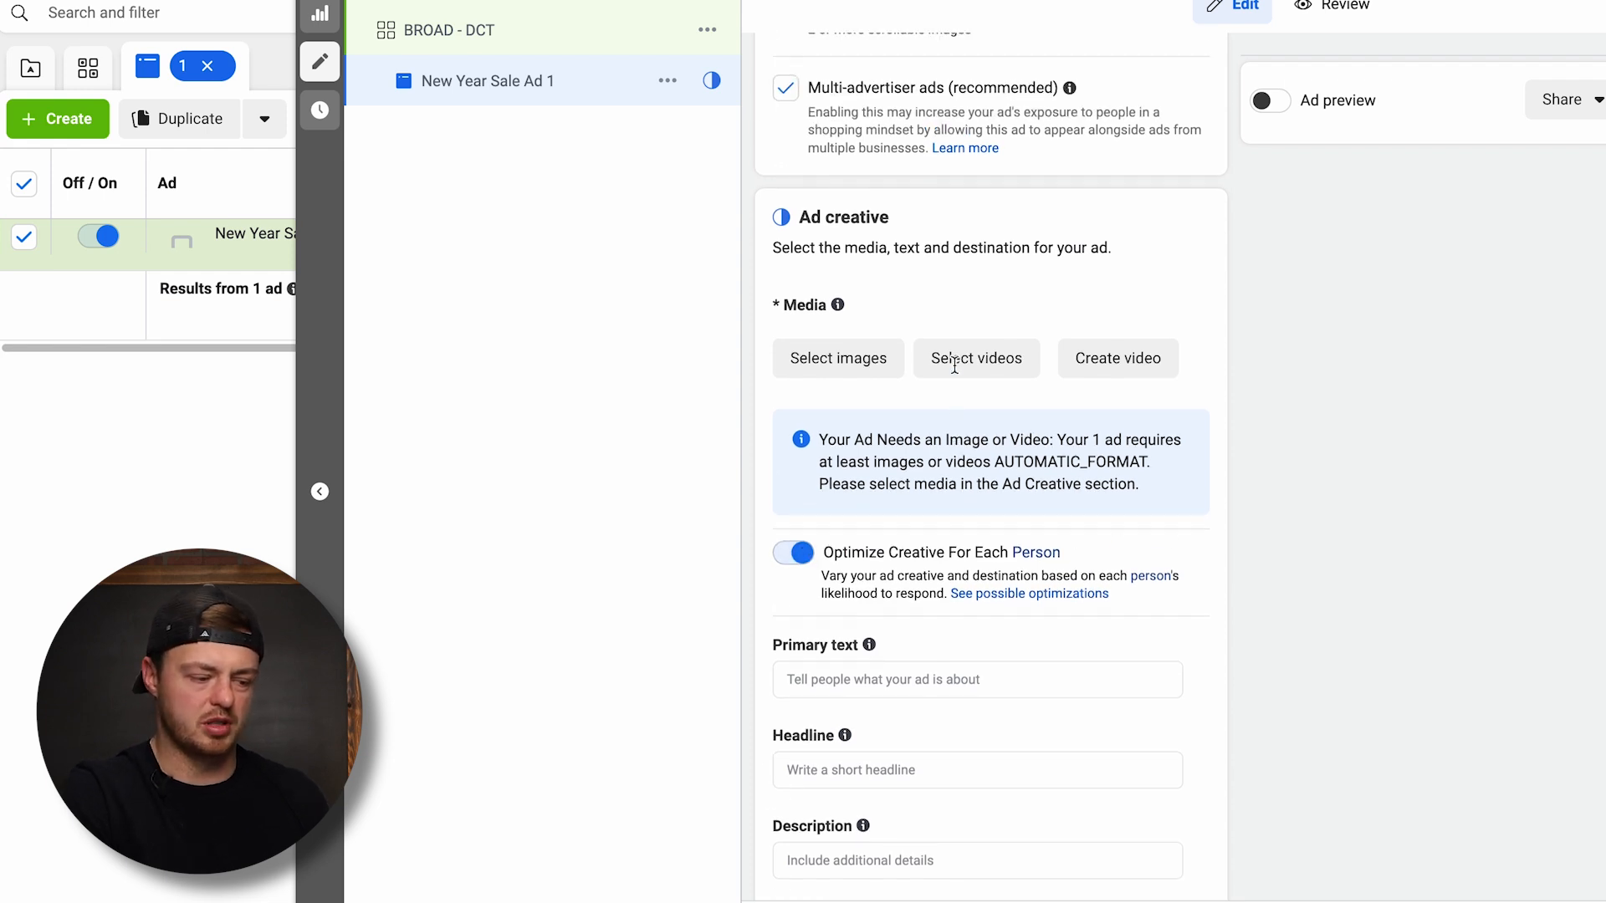
scroll(954, 370, "down", 9)
scroll(955, 381, "up", 2)
scroll(957, 384, "up", 5)
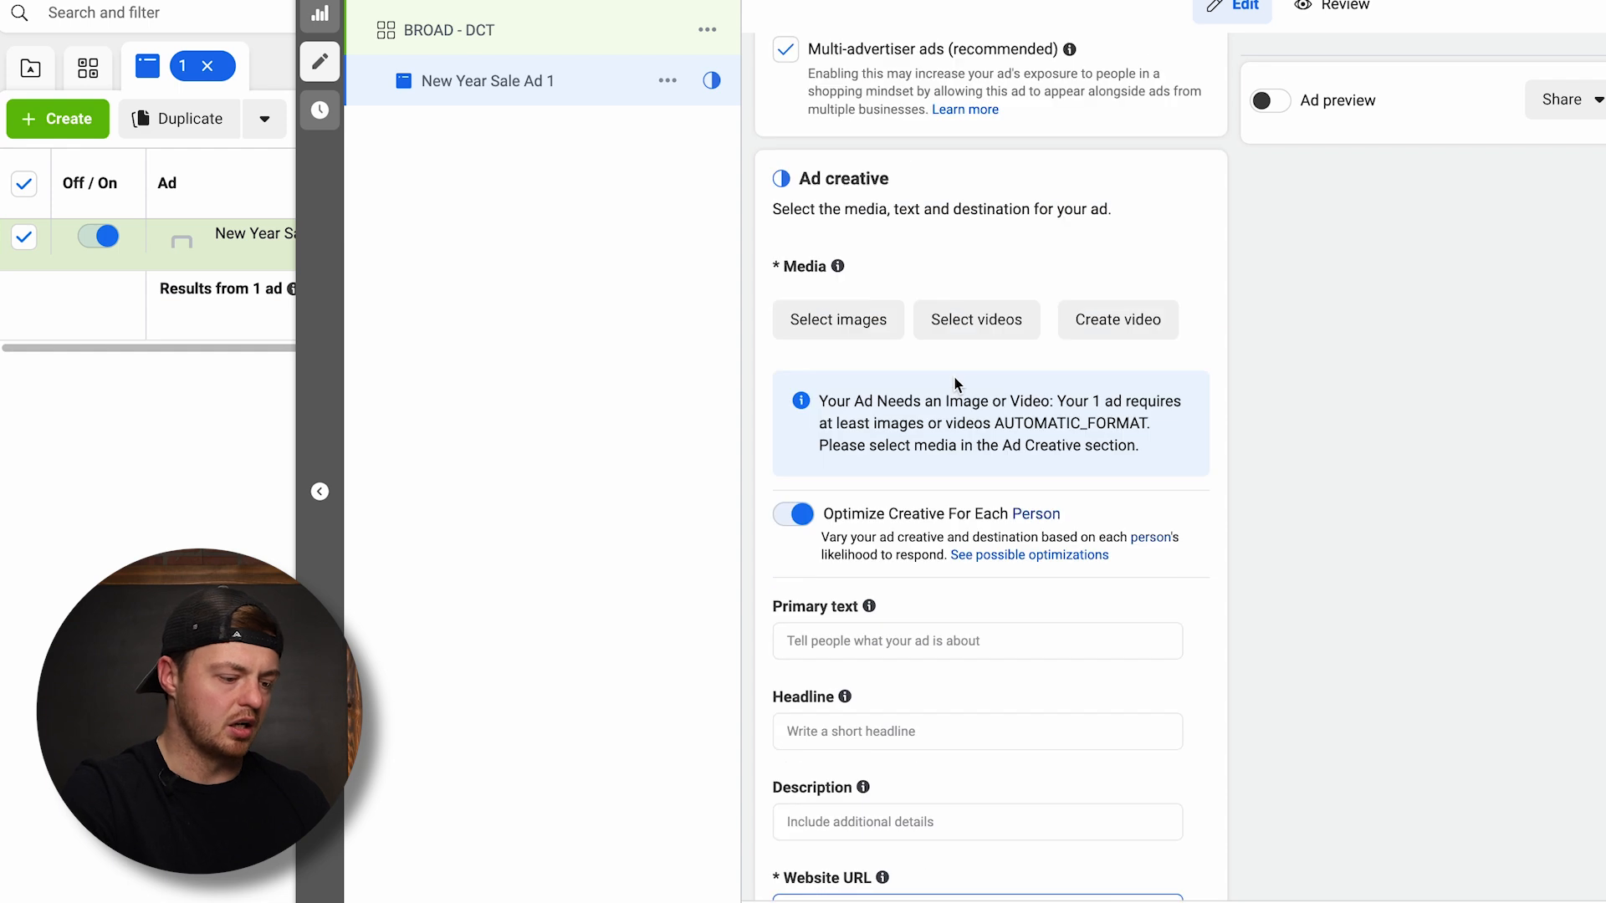
left_click(863, 333)
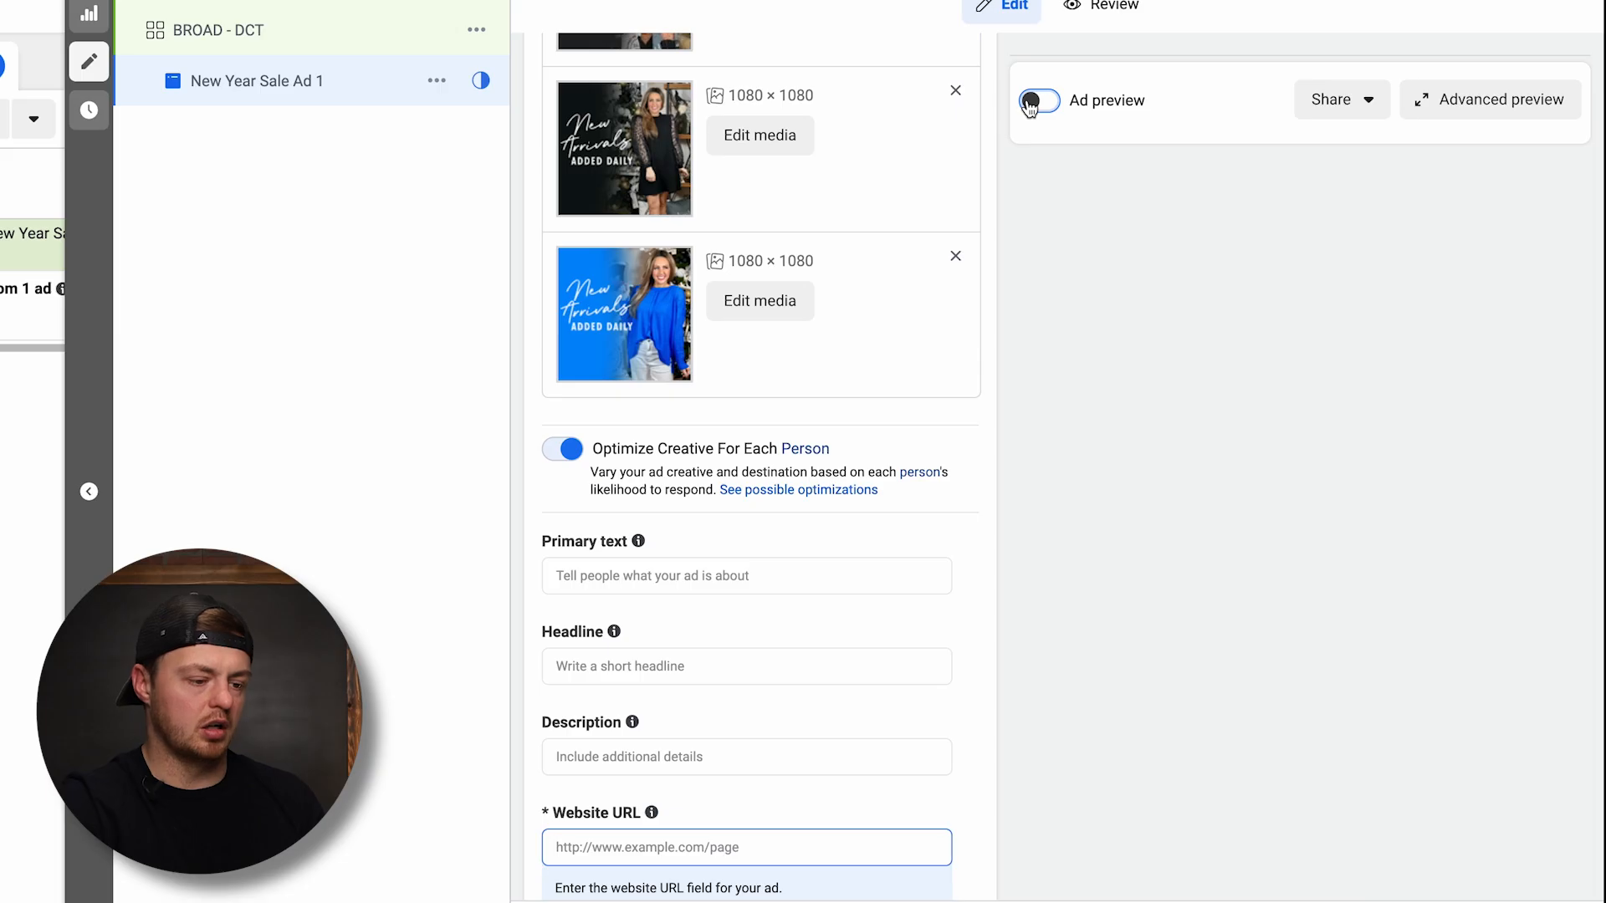
Enter the primary text "Time for a wardrobe refresh? Our new arrivals are the perfect way to give your look a stylish update!"
scroll(770, 208, "down", 4)
left_click(581, 285)
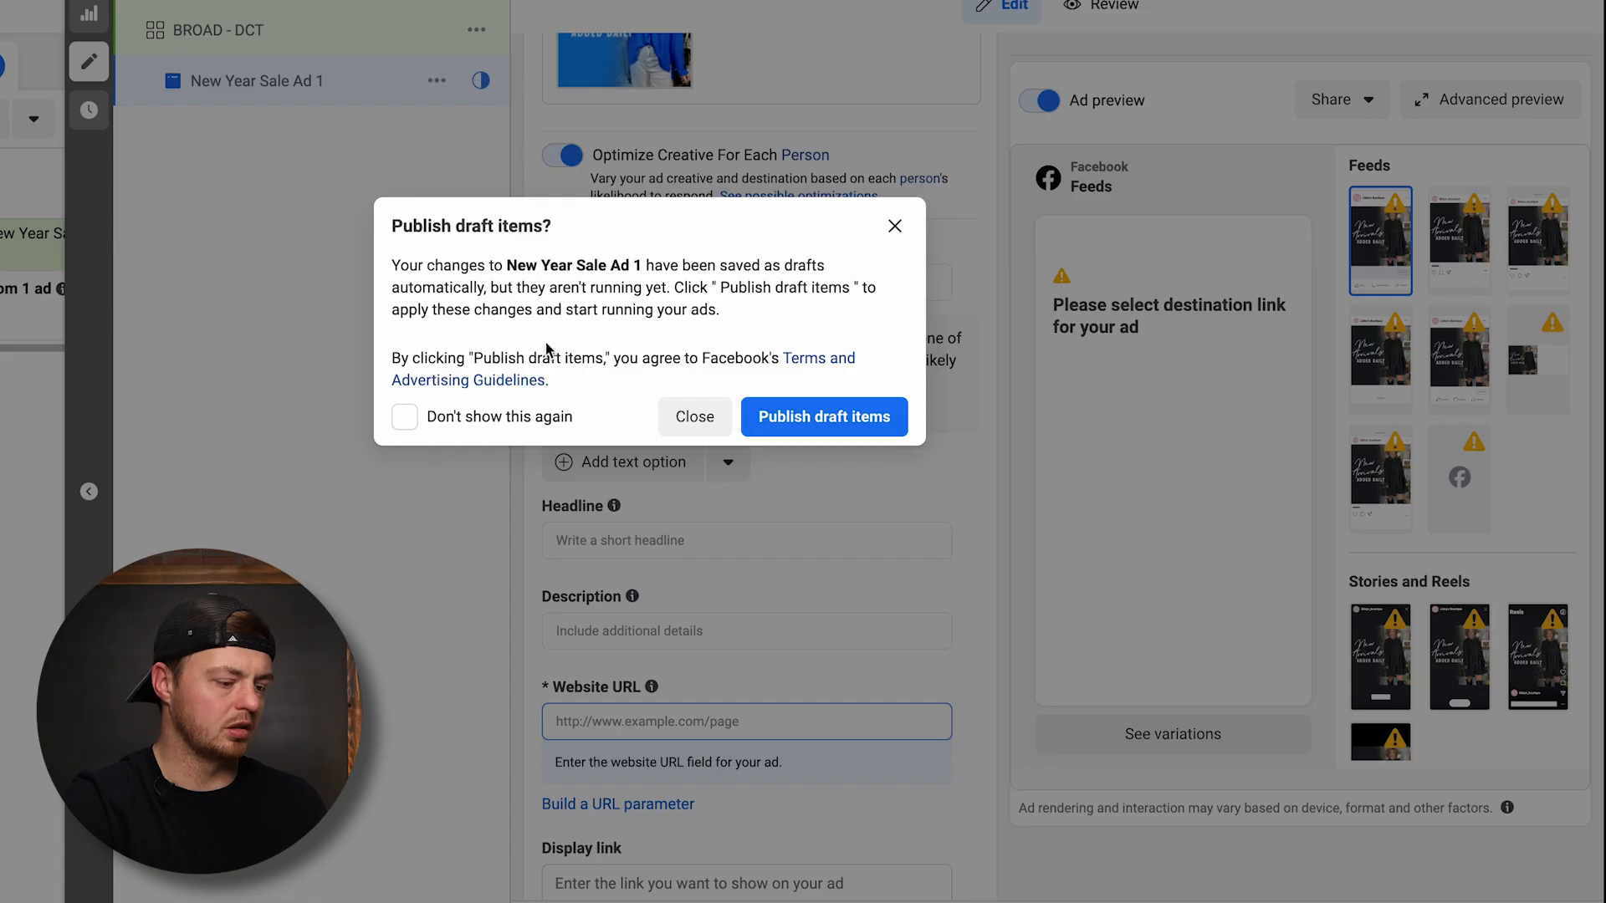
left_click(694, 420)
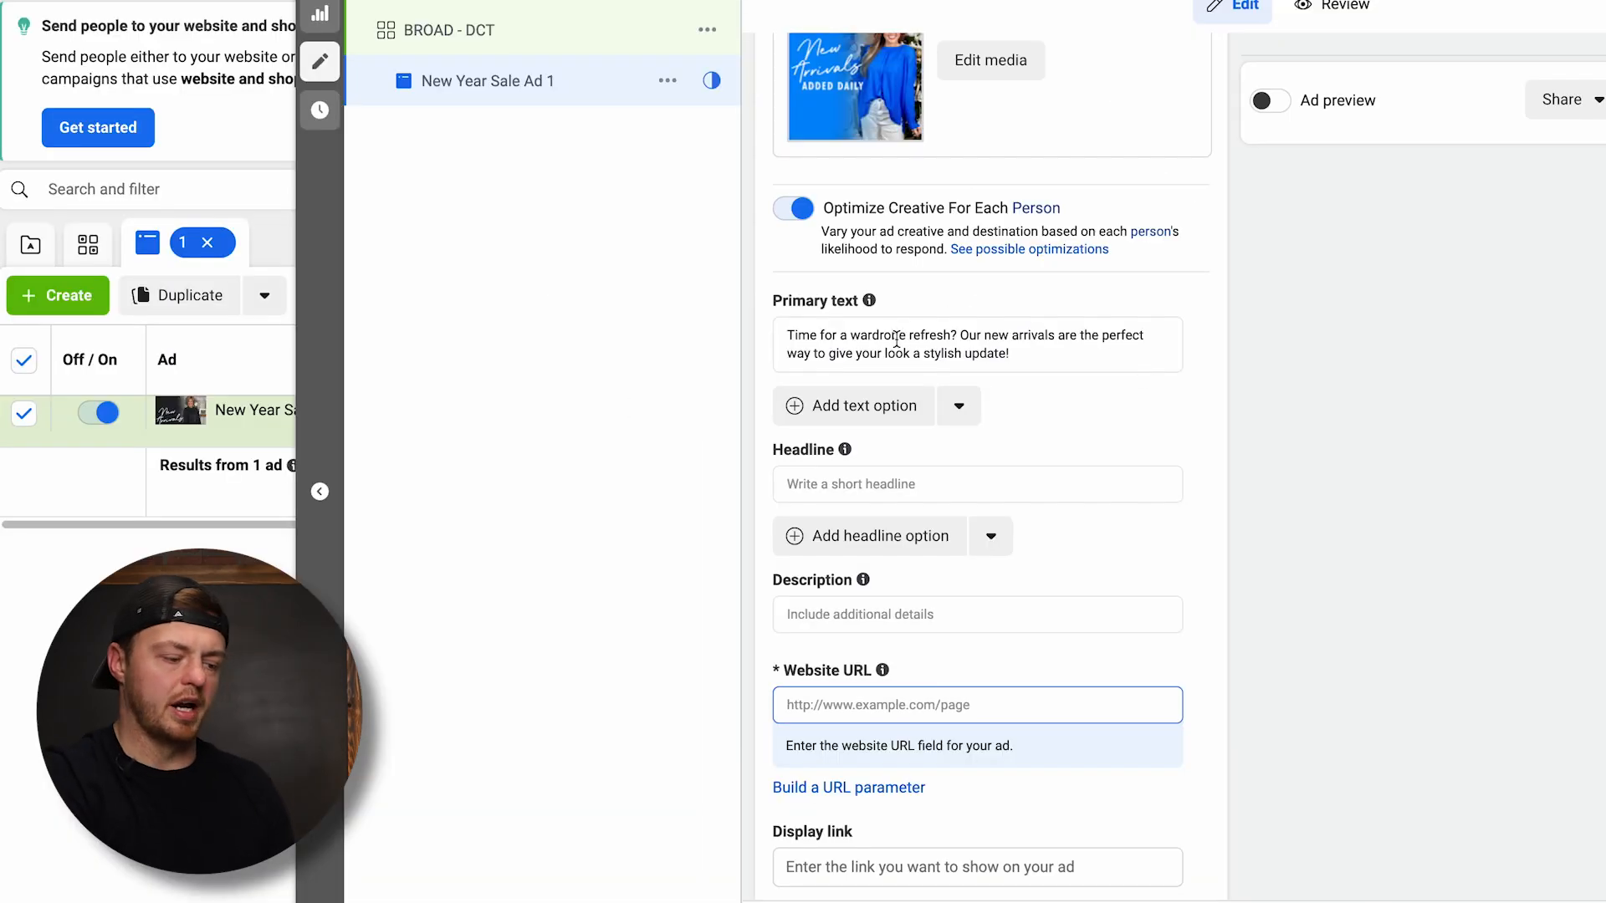
Add a second primary text option: "Our latest collection has something for everyone, so come take a look and find the perfect pieces for your wardrobe!"
left_click(839, 408)
left_click(827, 407)
type("Our latest collection has something for everyone, so come take a look and find the perfect pieces for your wardrobe!")
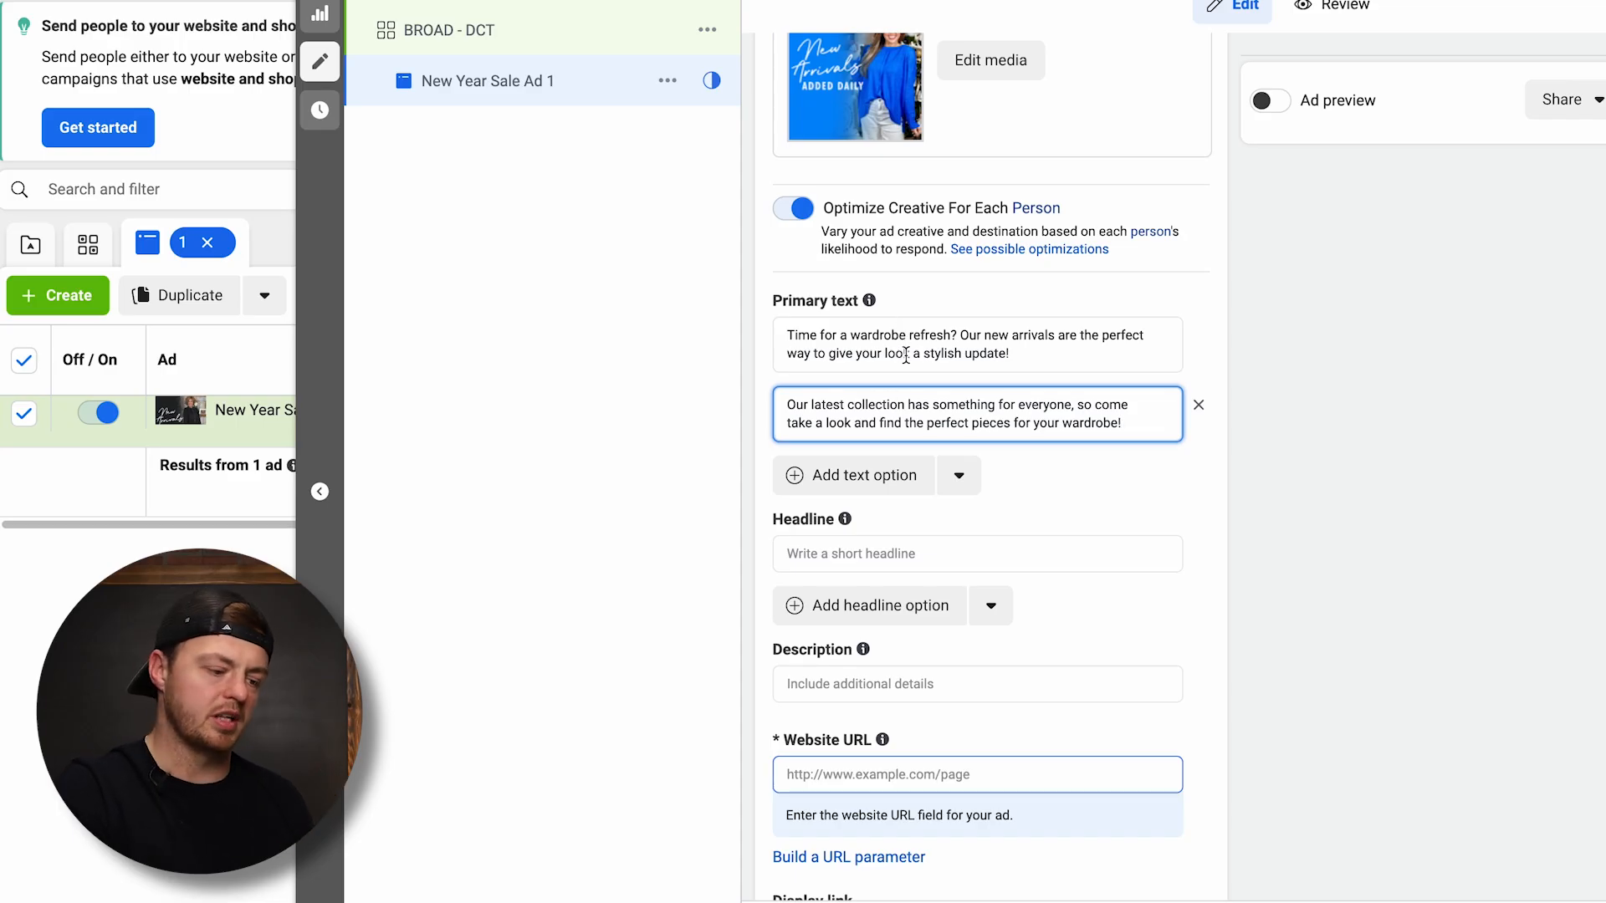
Copy the headline "Shop The Latest Styles" from the existing New Arrivals V17 ad into New Year Sale Ad 1
scroll(856, 484, "down", 1)
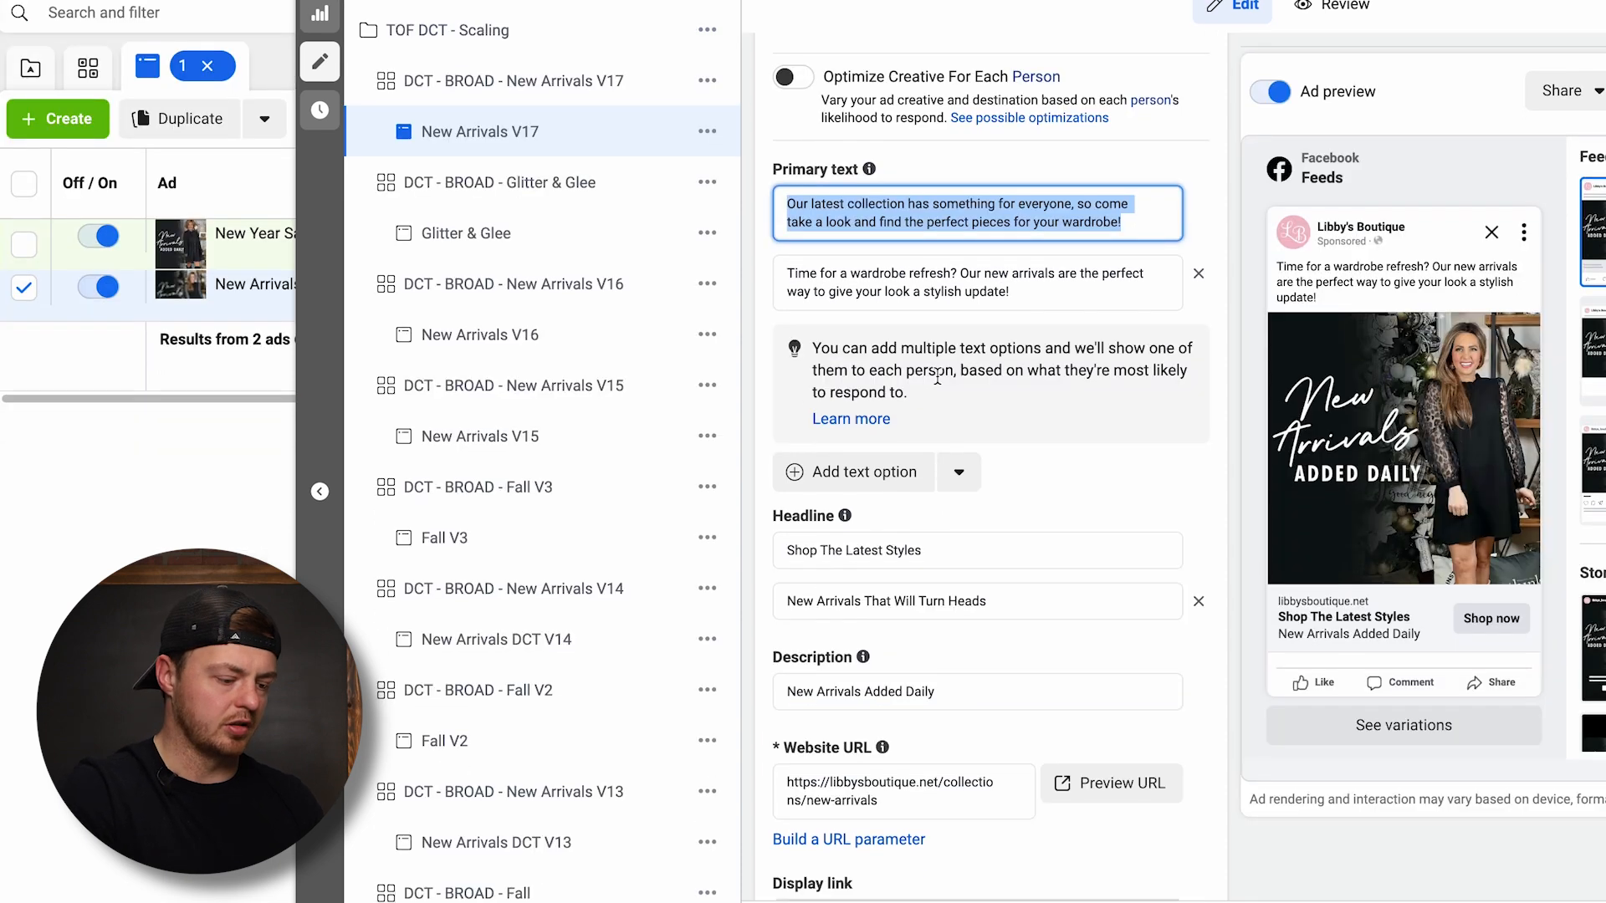
scroll(986, 452, "down", 3)
left_click(976, 337)
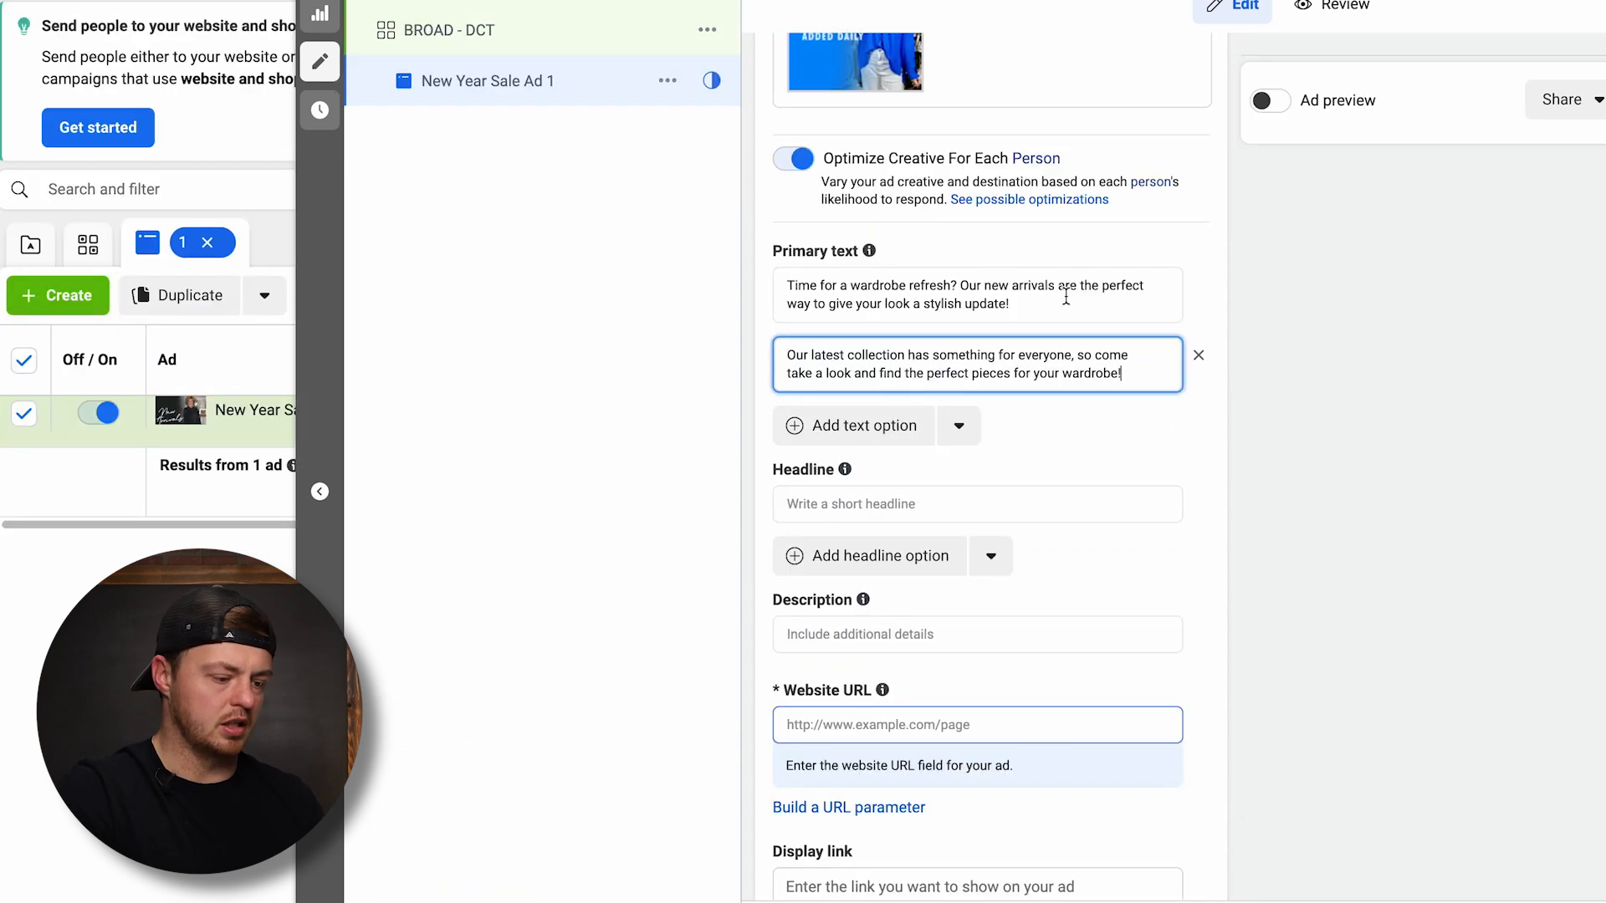
left_click(809, 499)
type("Shop The Latest Styles")
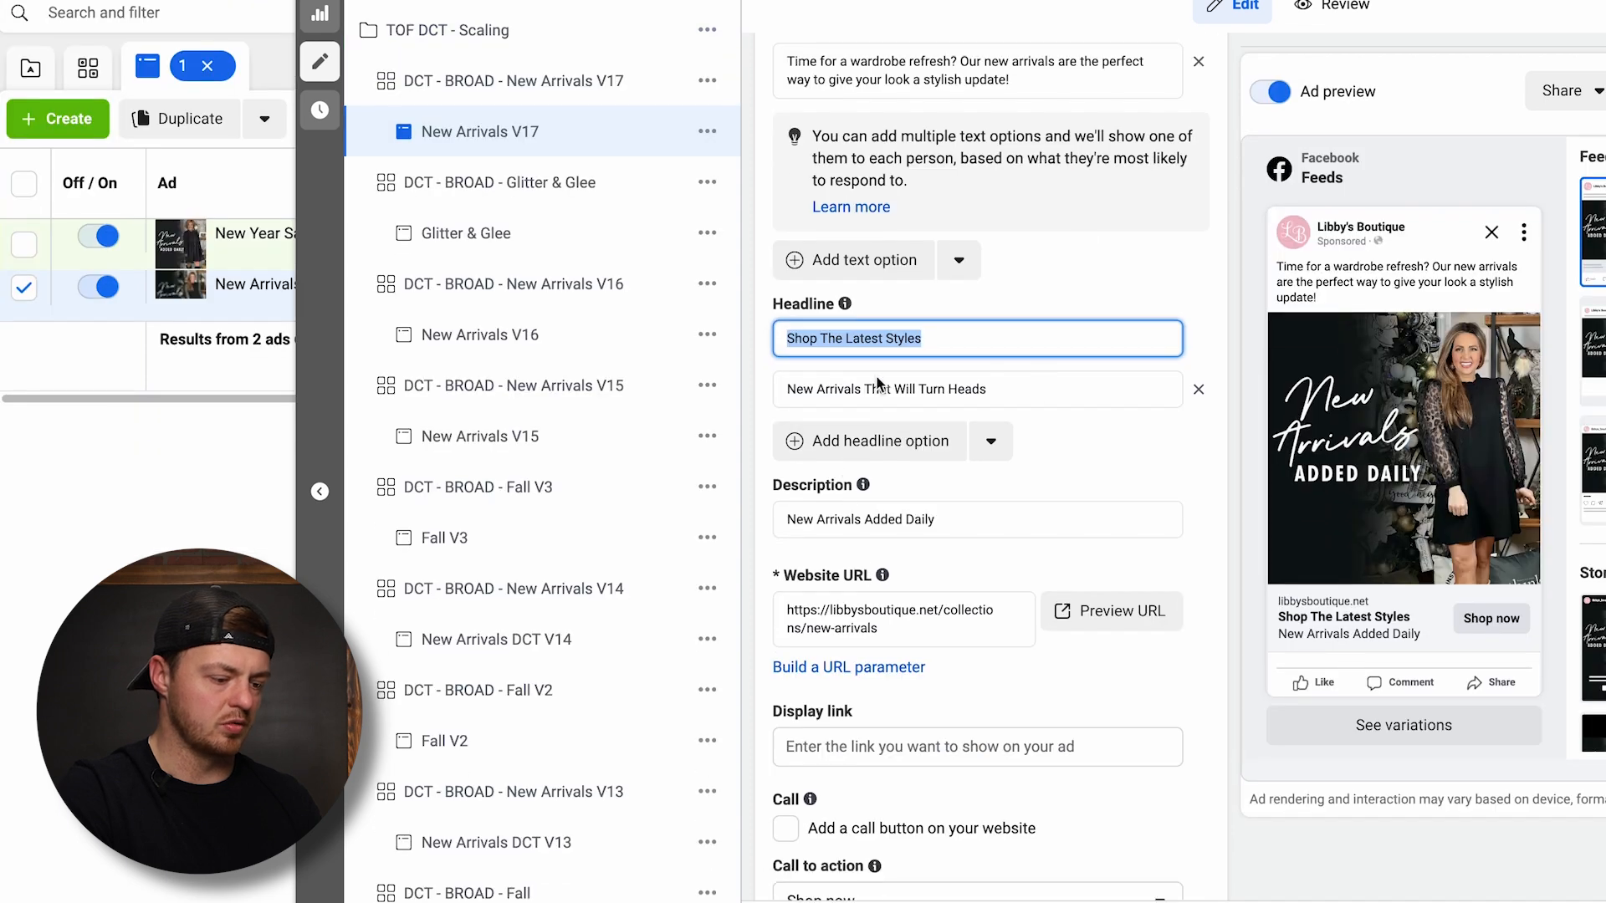
Add the headline option "New Arrivals That Will Turn Heads" and the description "These are the latest new arrivals for 2024 for all women."
triple_click(852, 388)
key("ctrl+c")
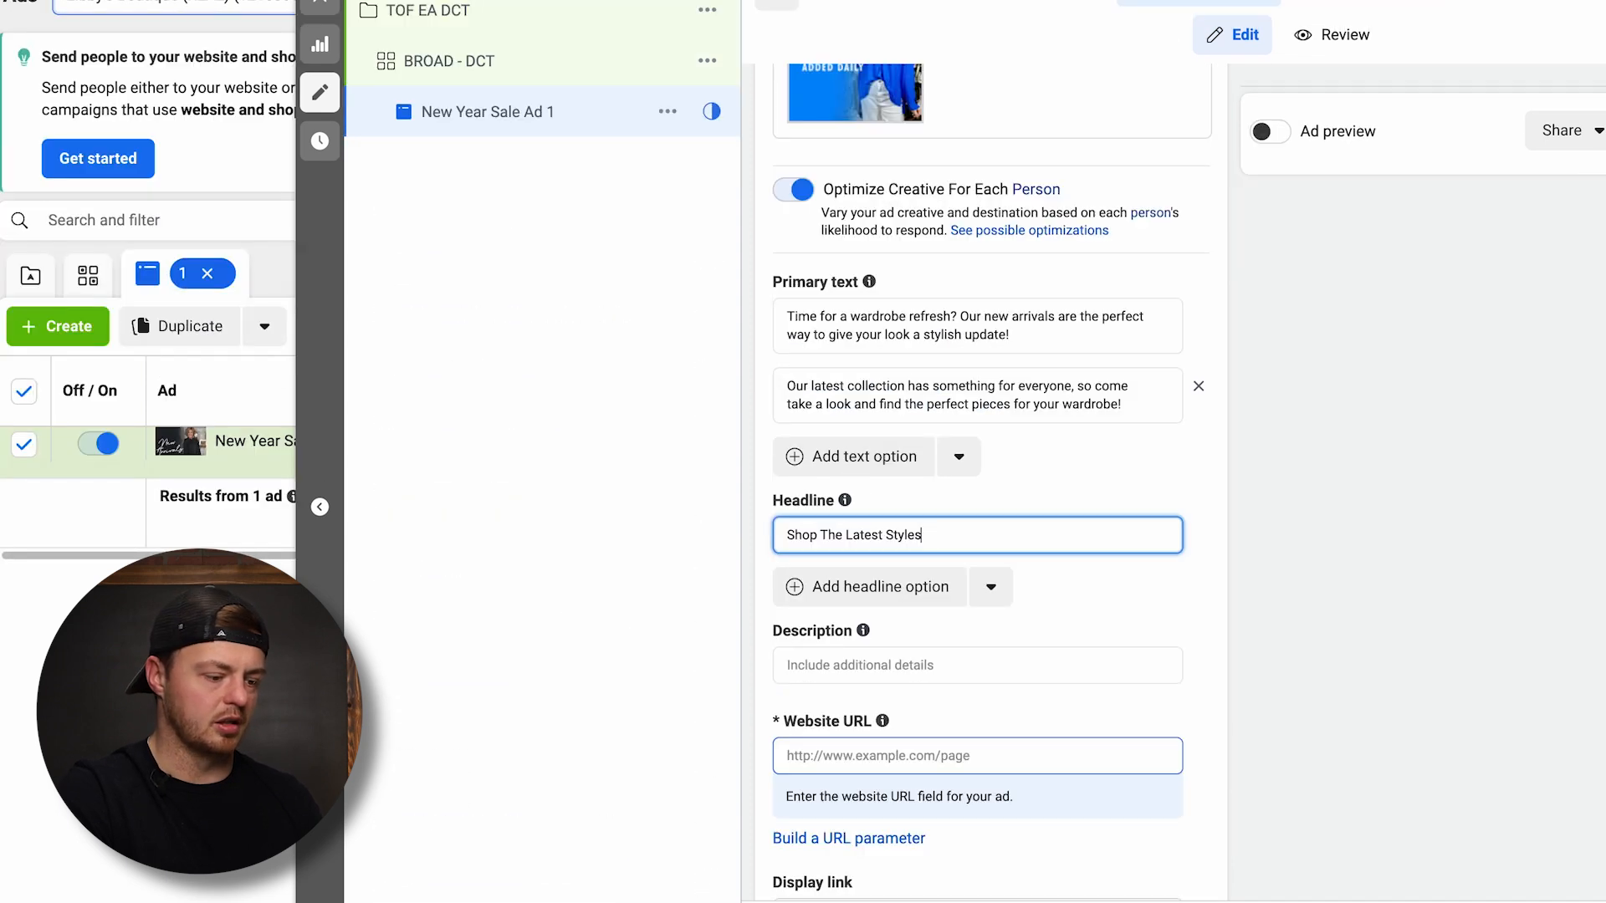
left_click(852, 566)
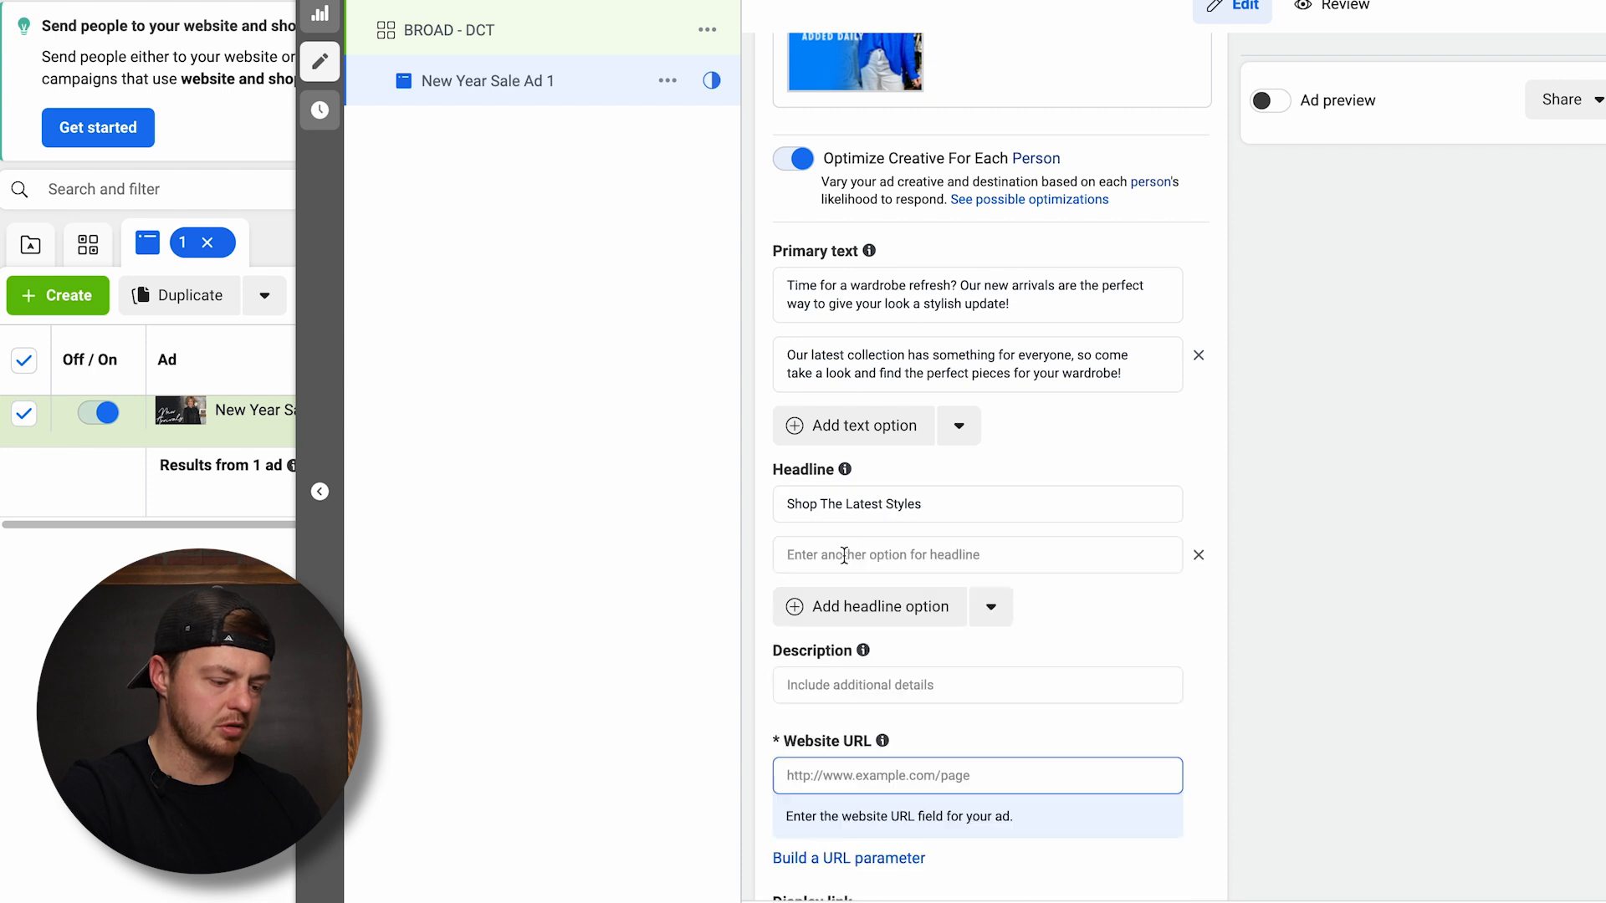
key("ctrl+v")
scroll(995, 409, "down", 3)
left_click(830, 405)
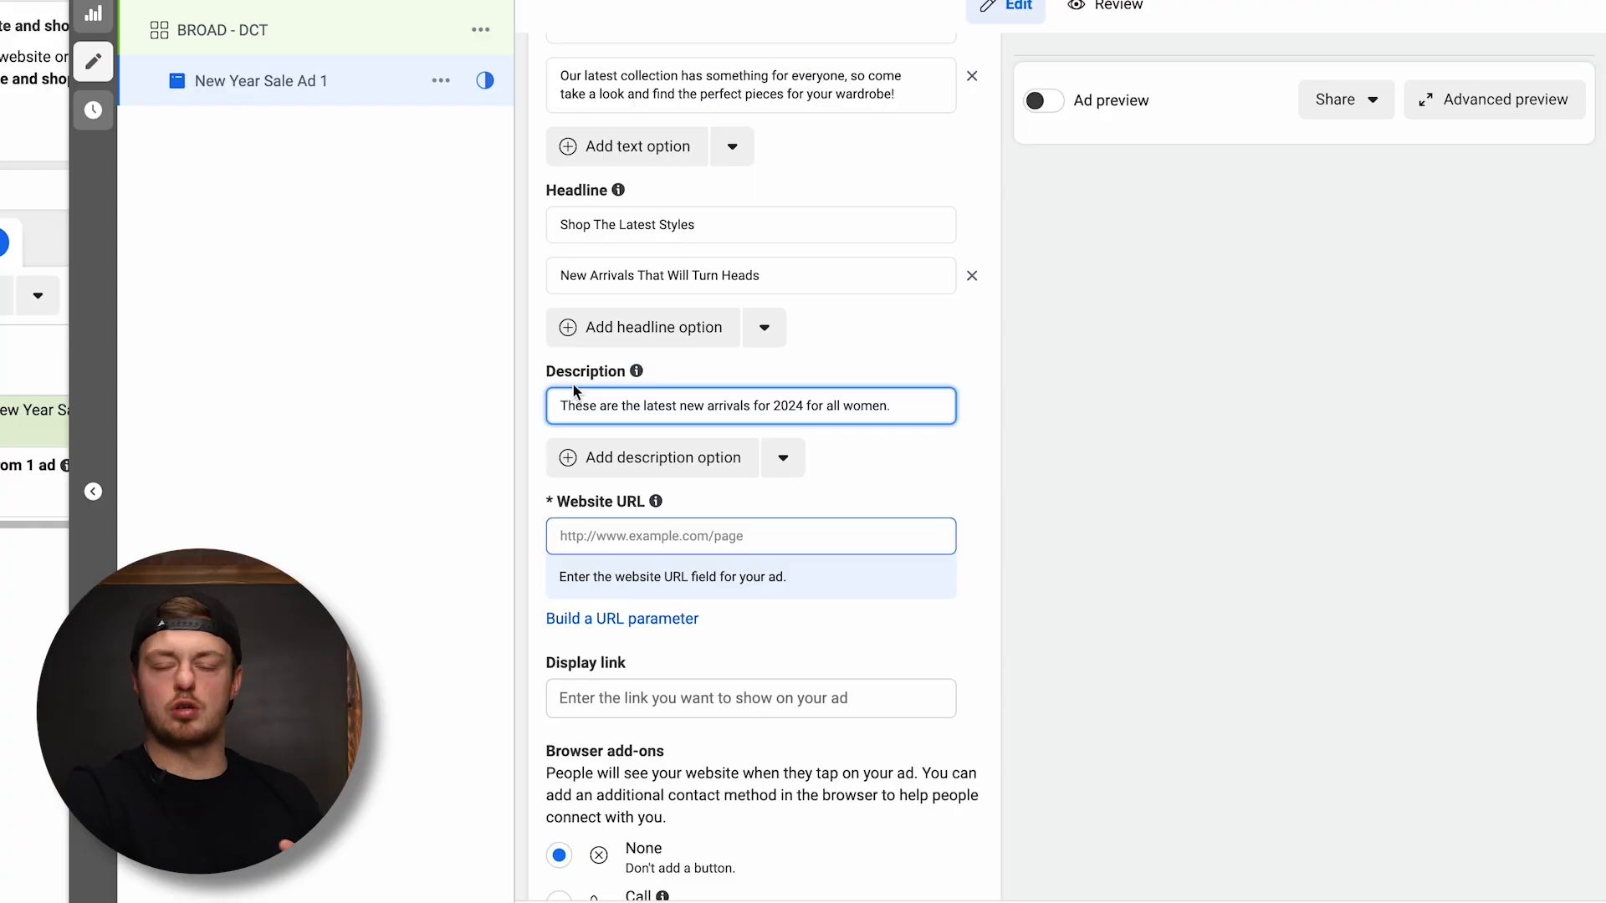
left_click(1043, 102)
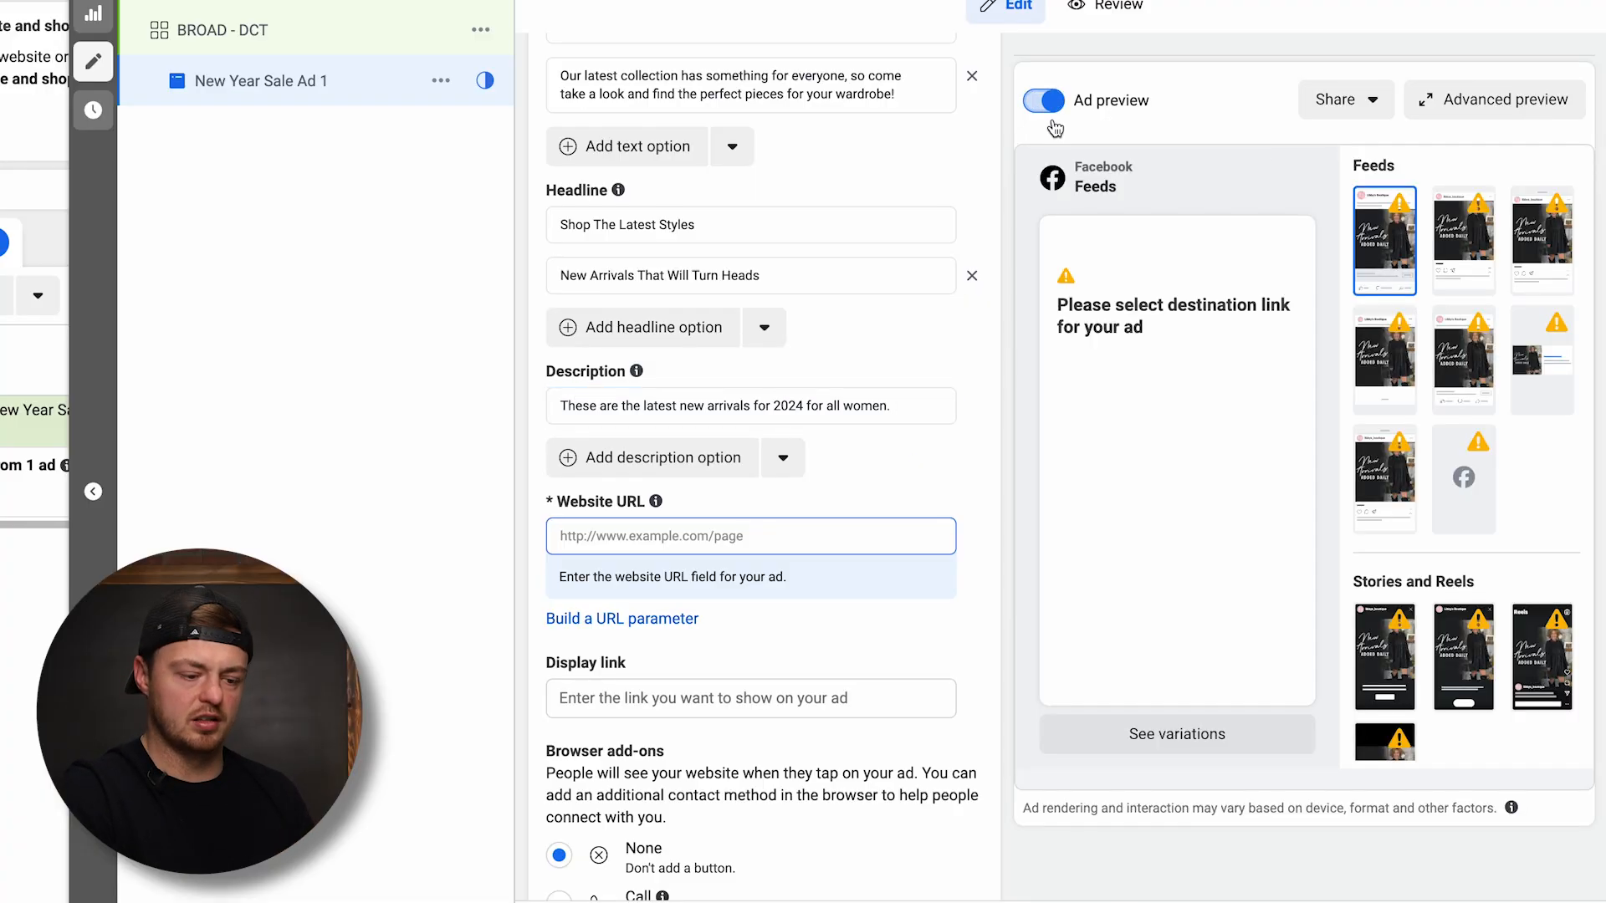
left_click(623, 533)
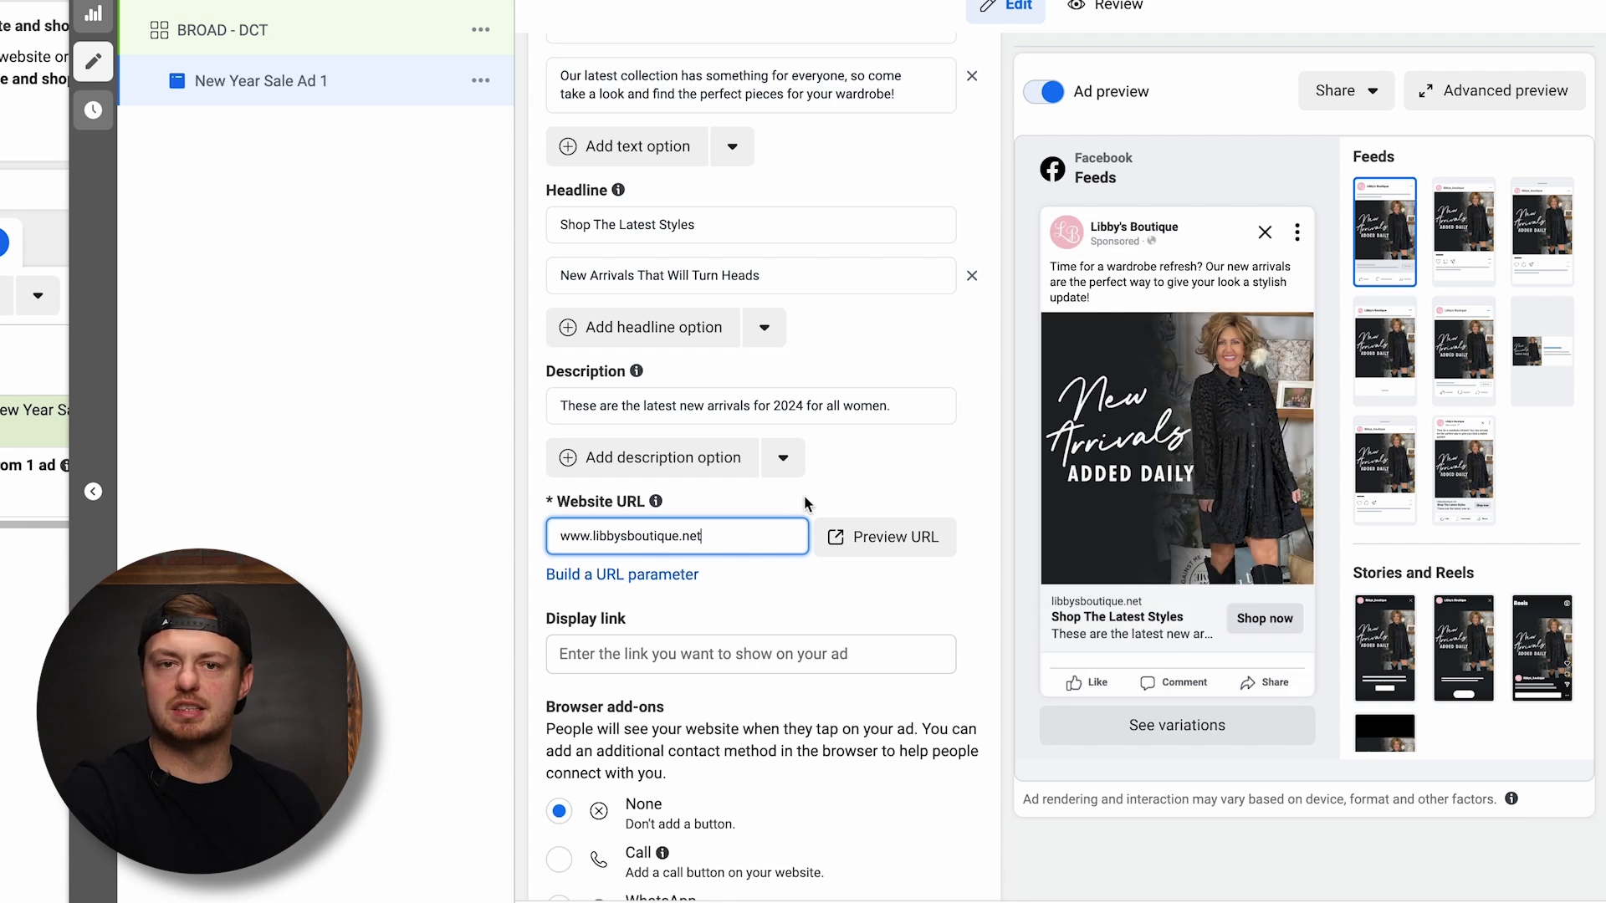
triple_click(710, 406)
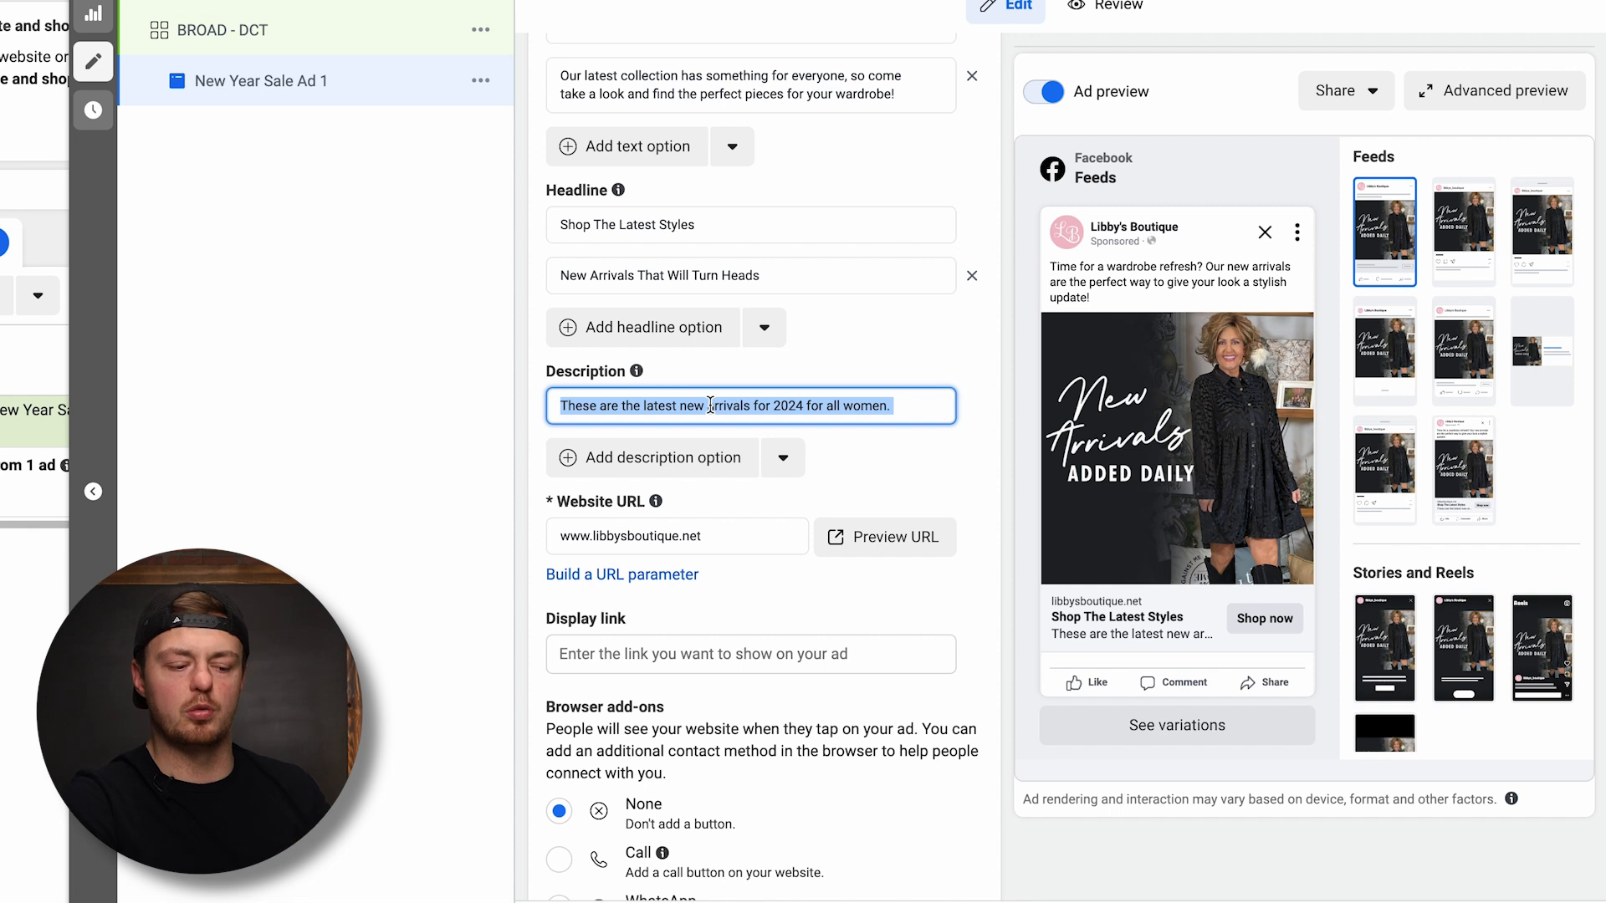
Disable sourcing additional promo codes from the website, with promo code highlighting switched on
scroll(649, 369, "down", 5)
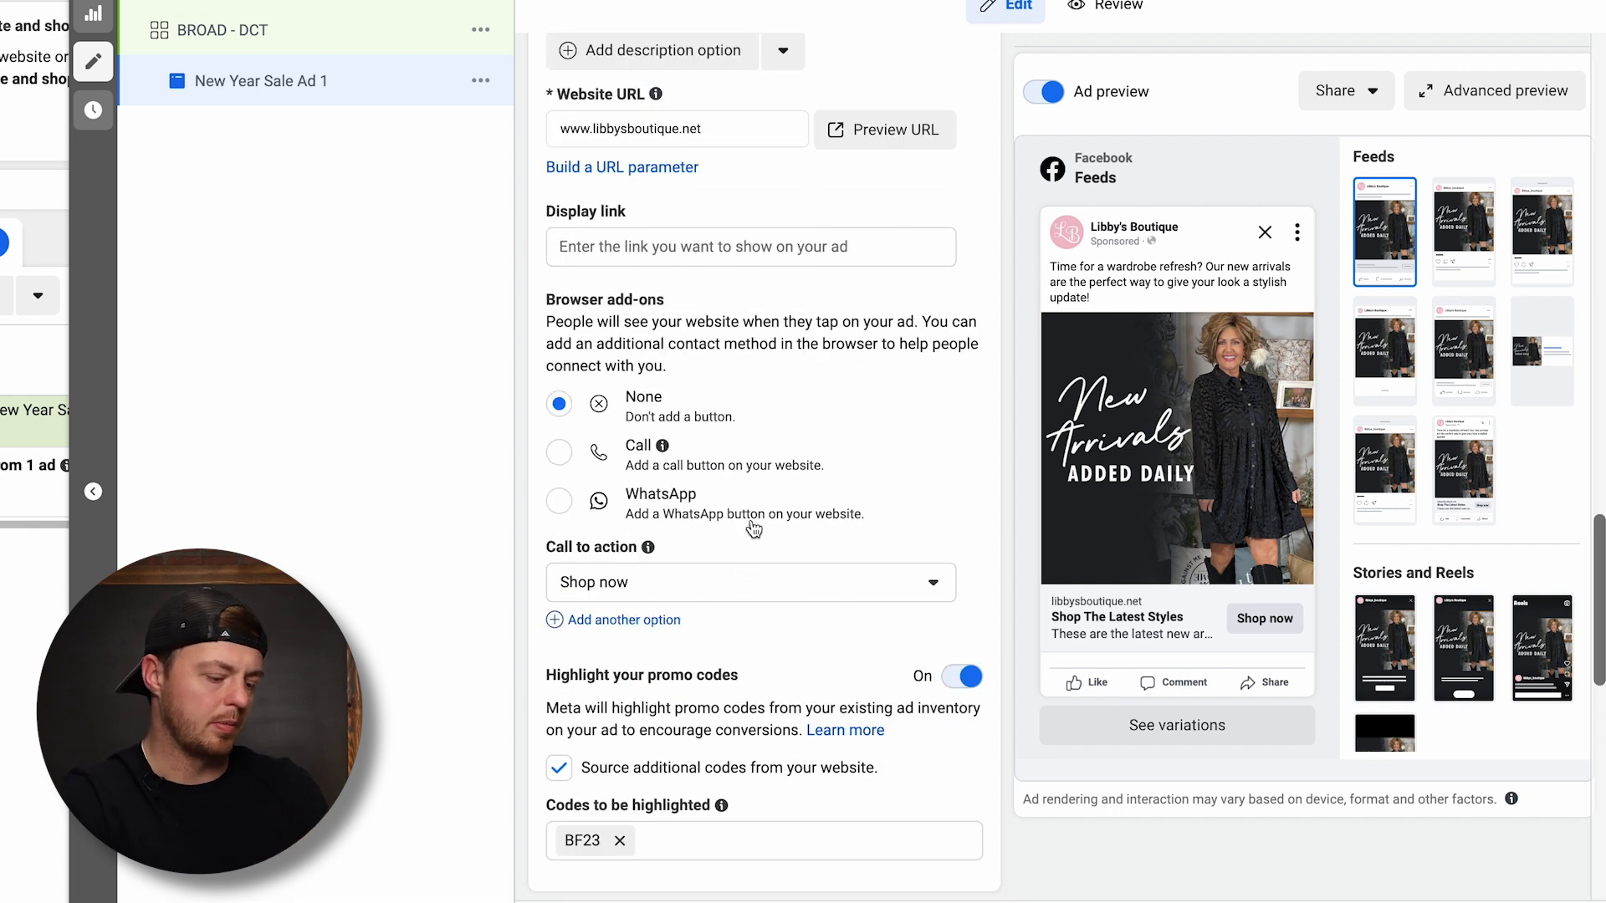
scroll(753, 528, "down", 2)
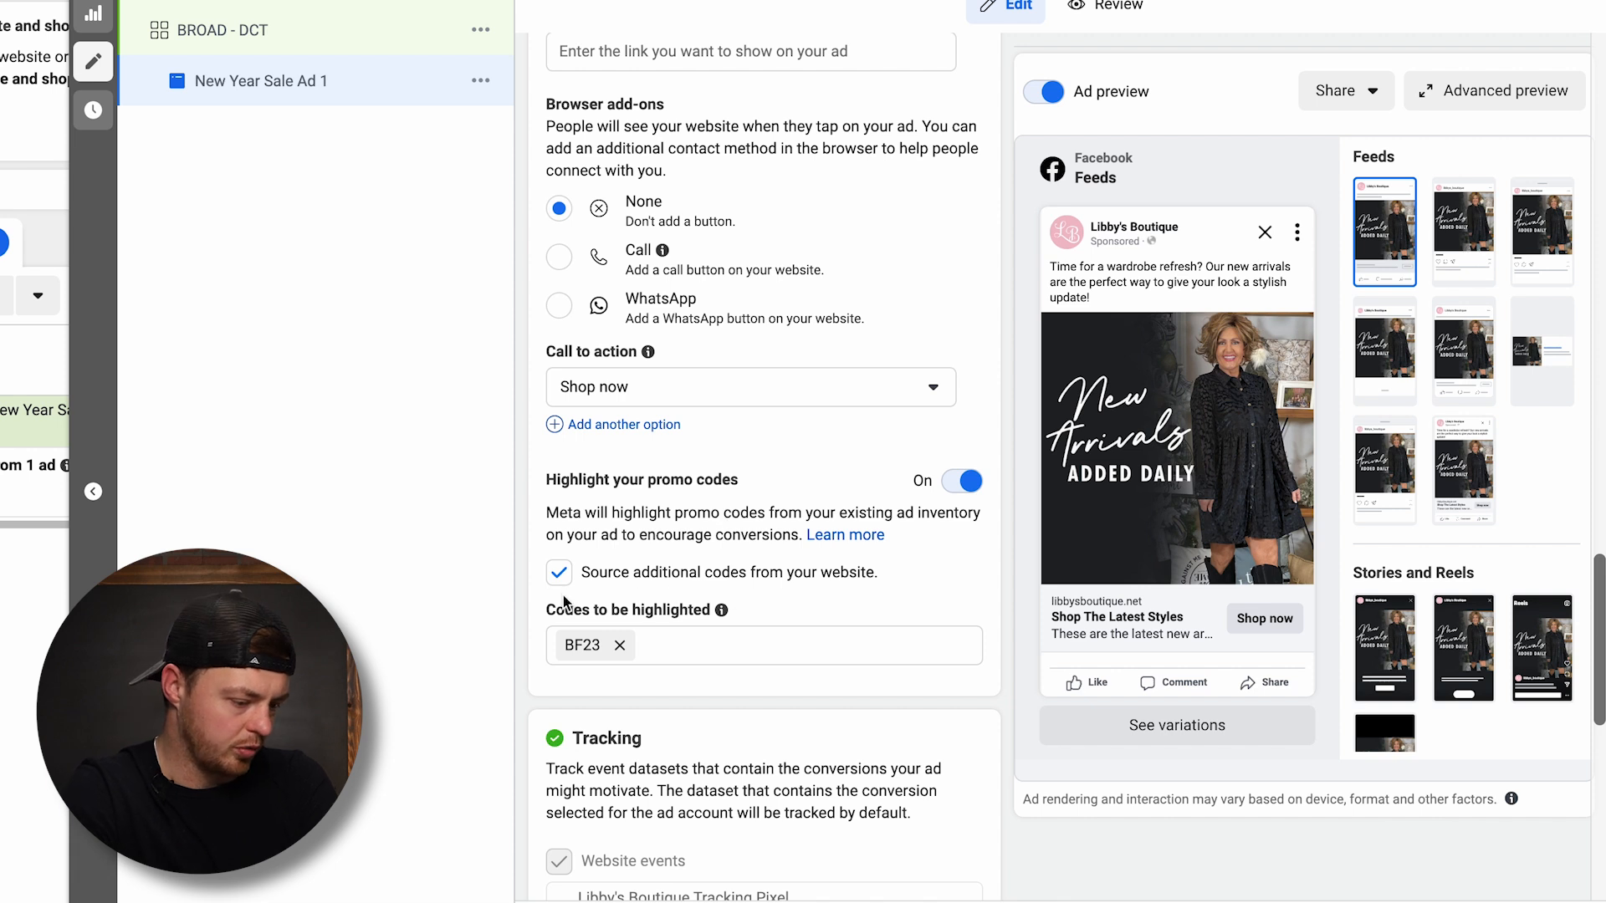
mouse_move(720, 616)
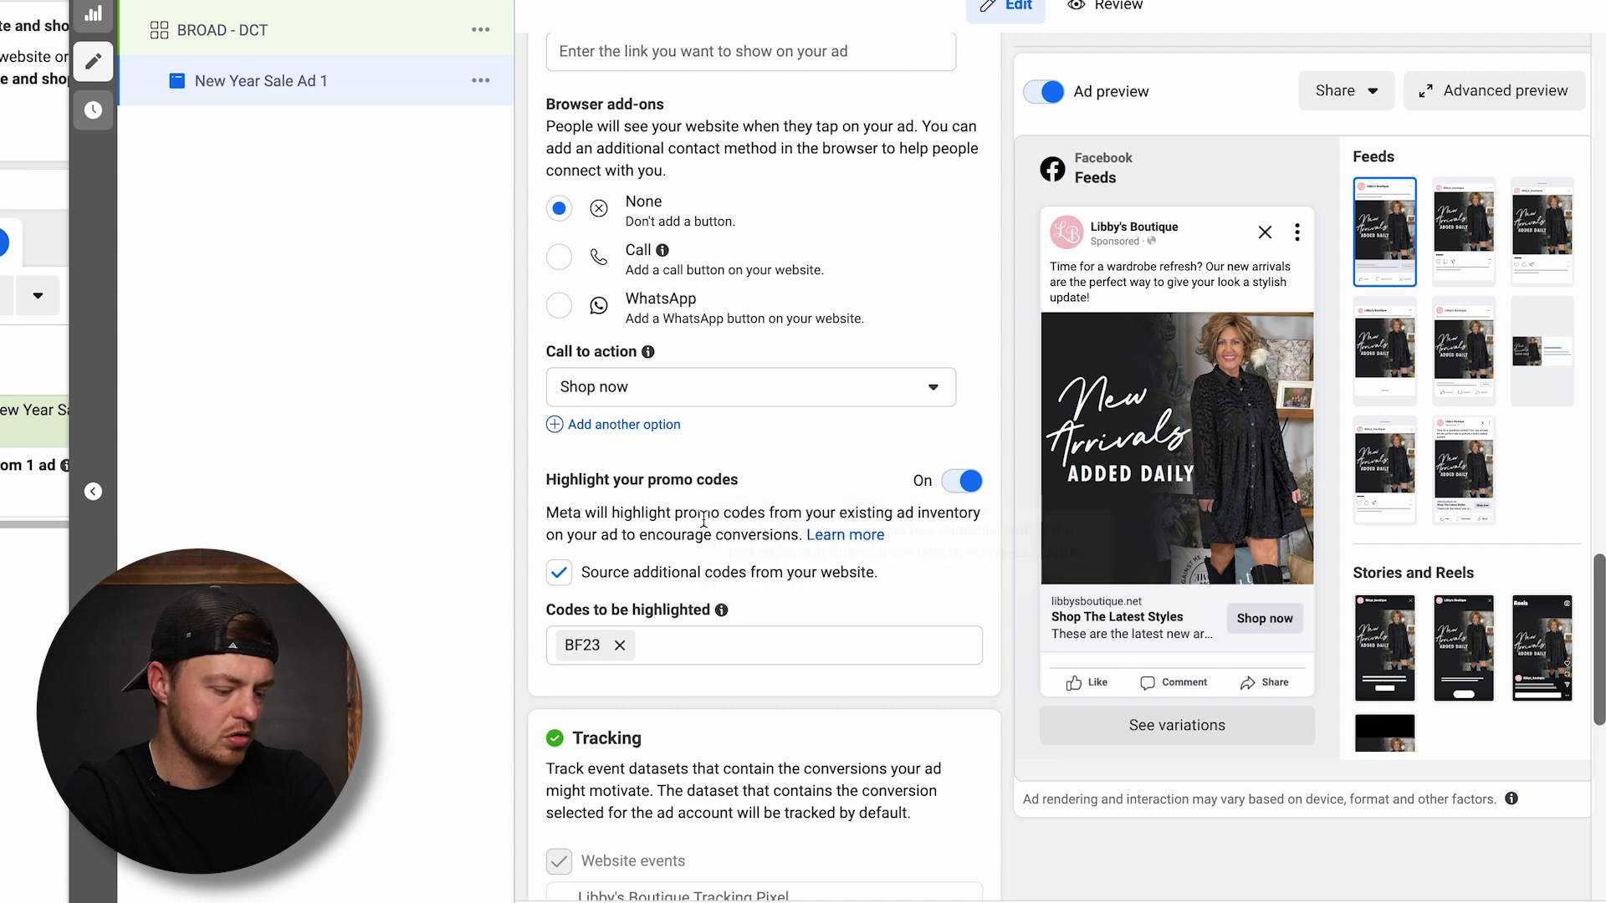
scroll(702, 525, "down", 1)
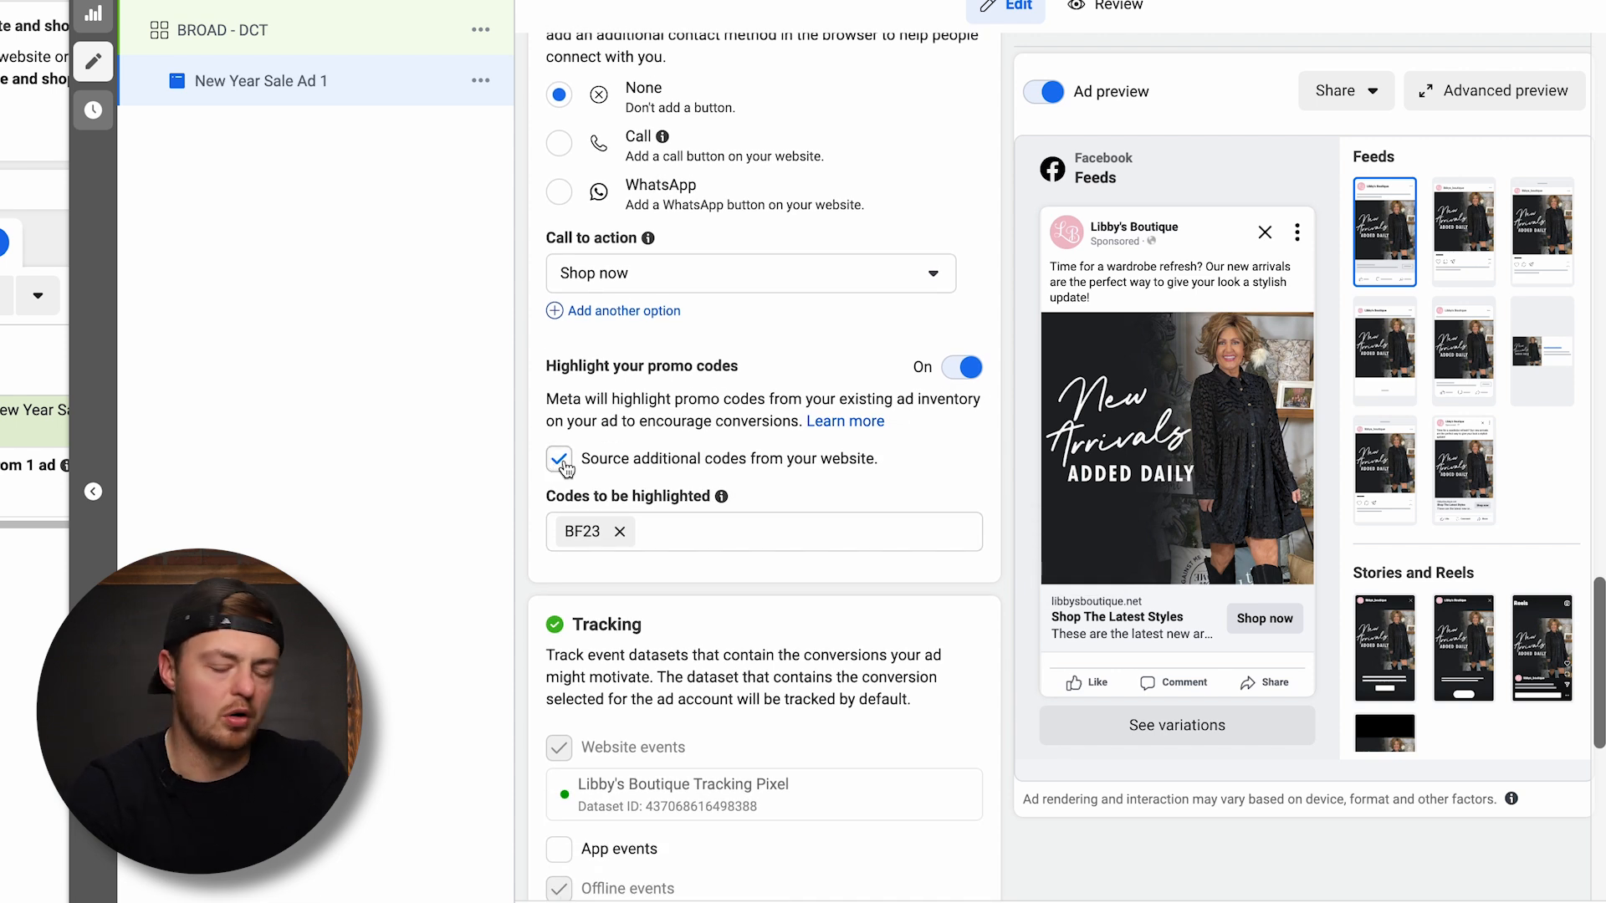
left_click(968, 370)
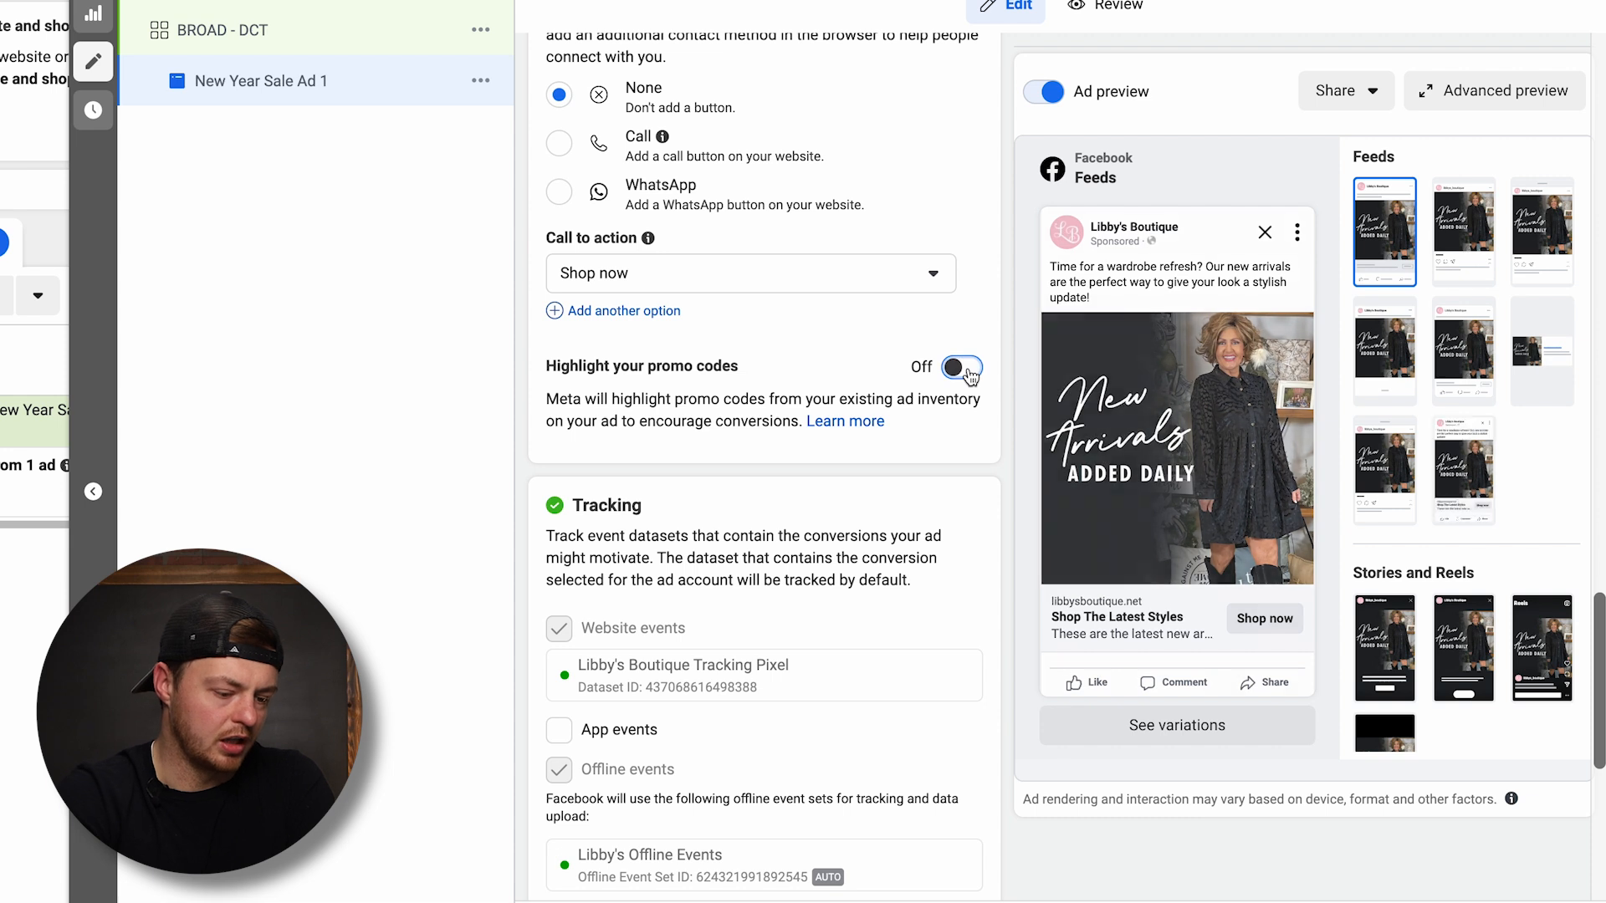
left_click(968, 369)
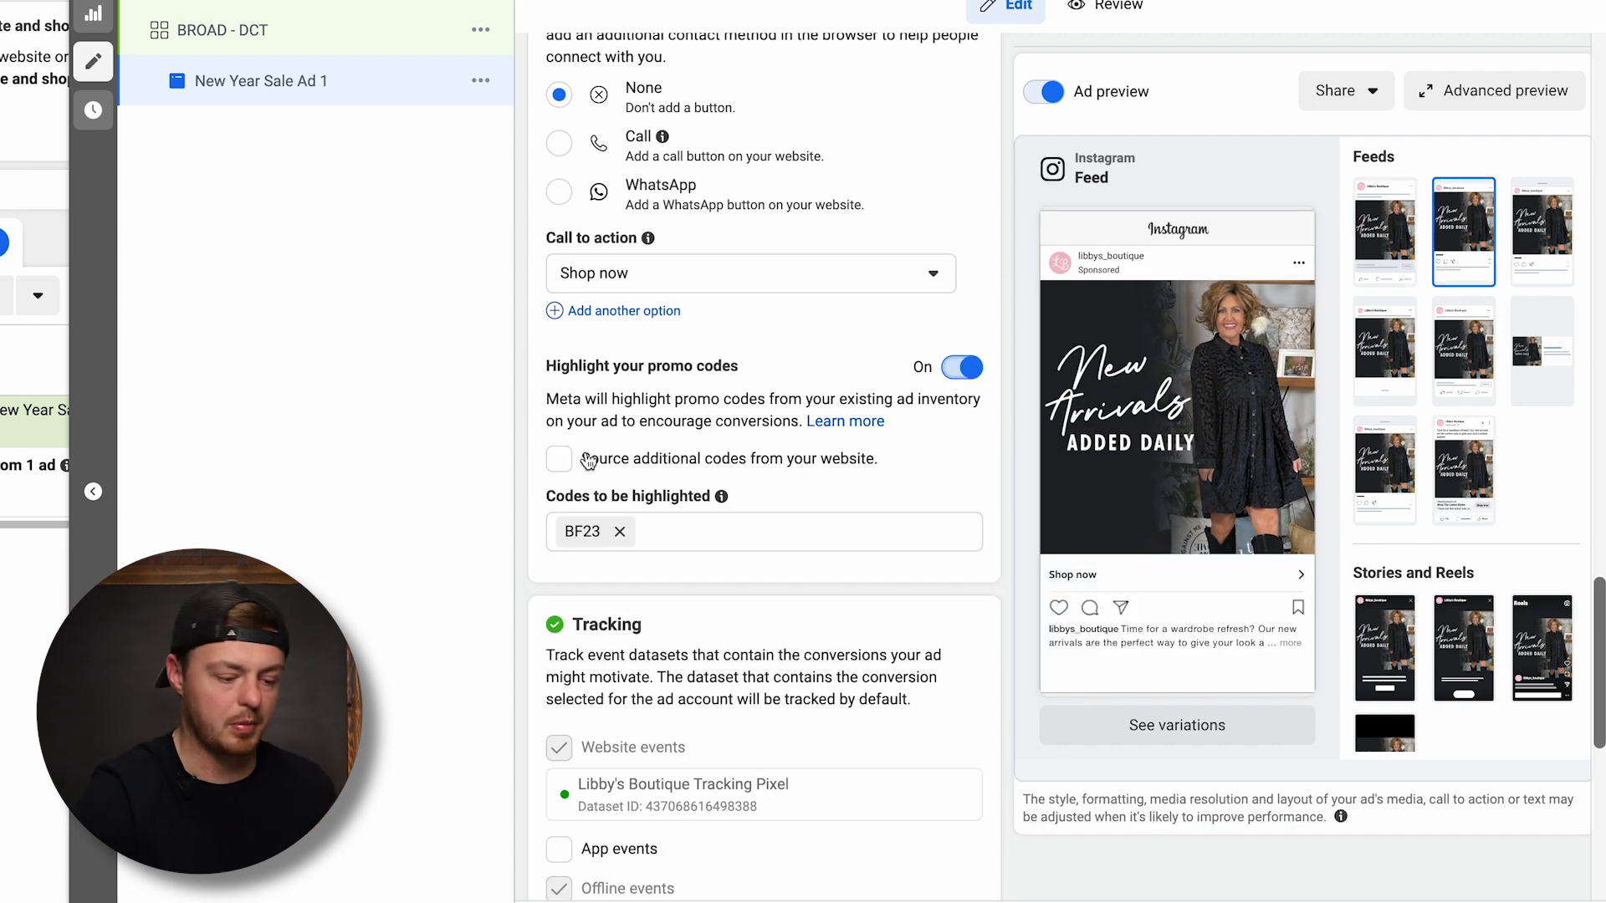
Enable app events tracking for the ad and choose Libby's CommentSold App as the tracked app
scroll(588, 460, "down", 3)
left_click(560, 577)
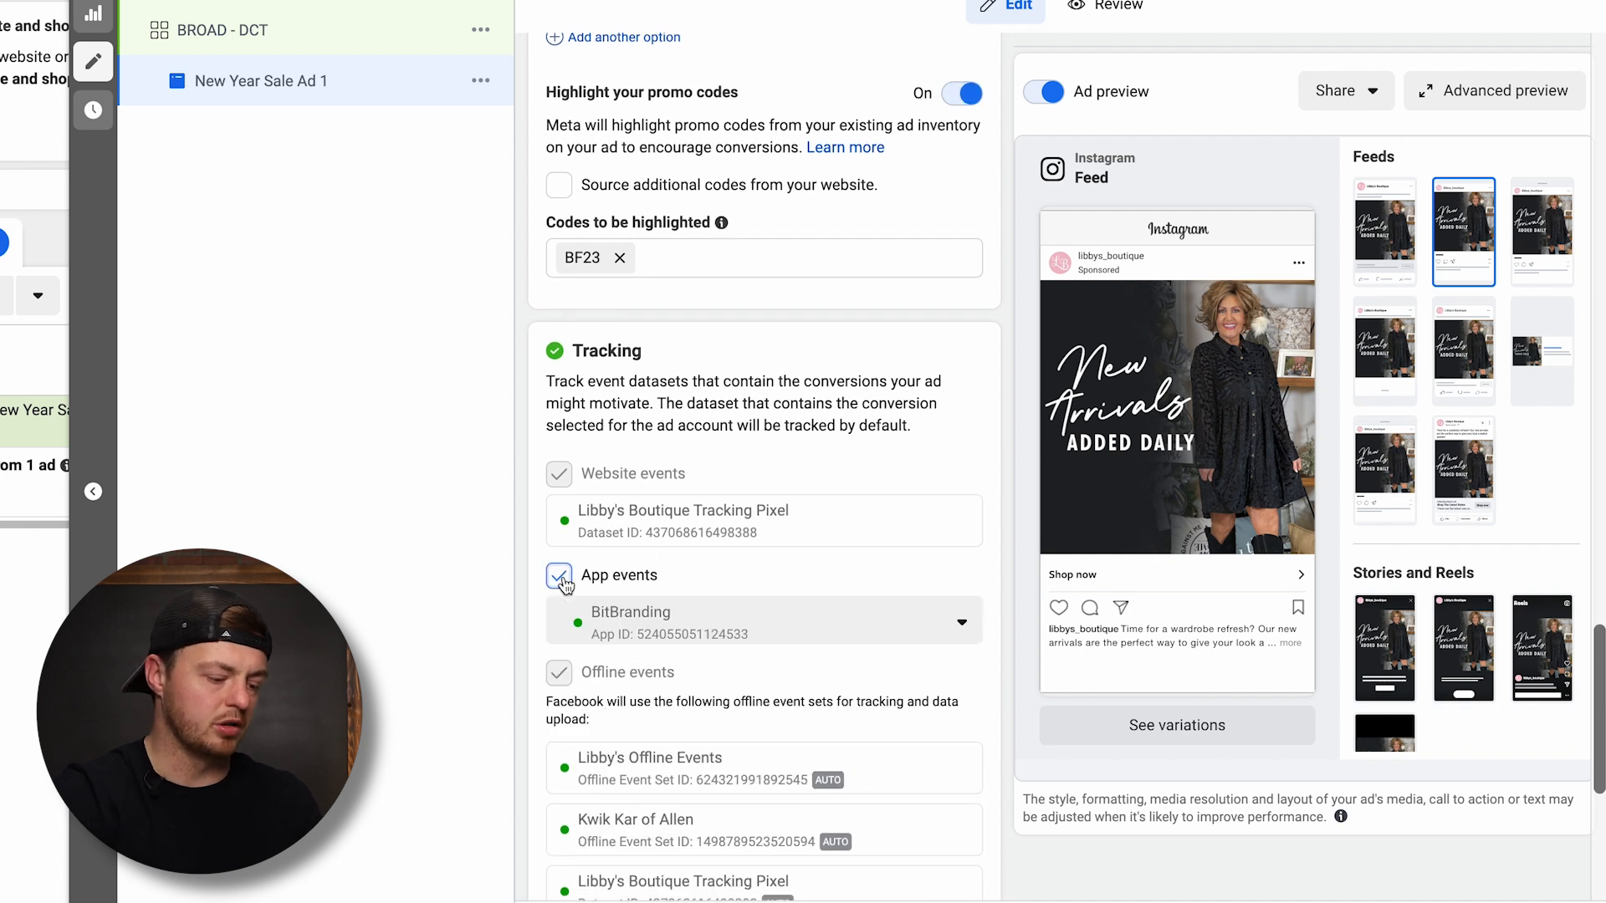
left_click(736, 629)
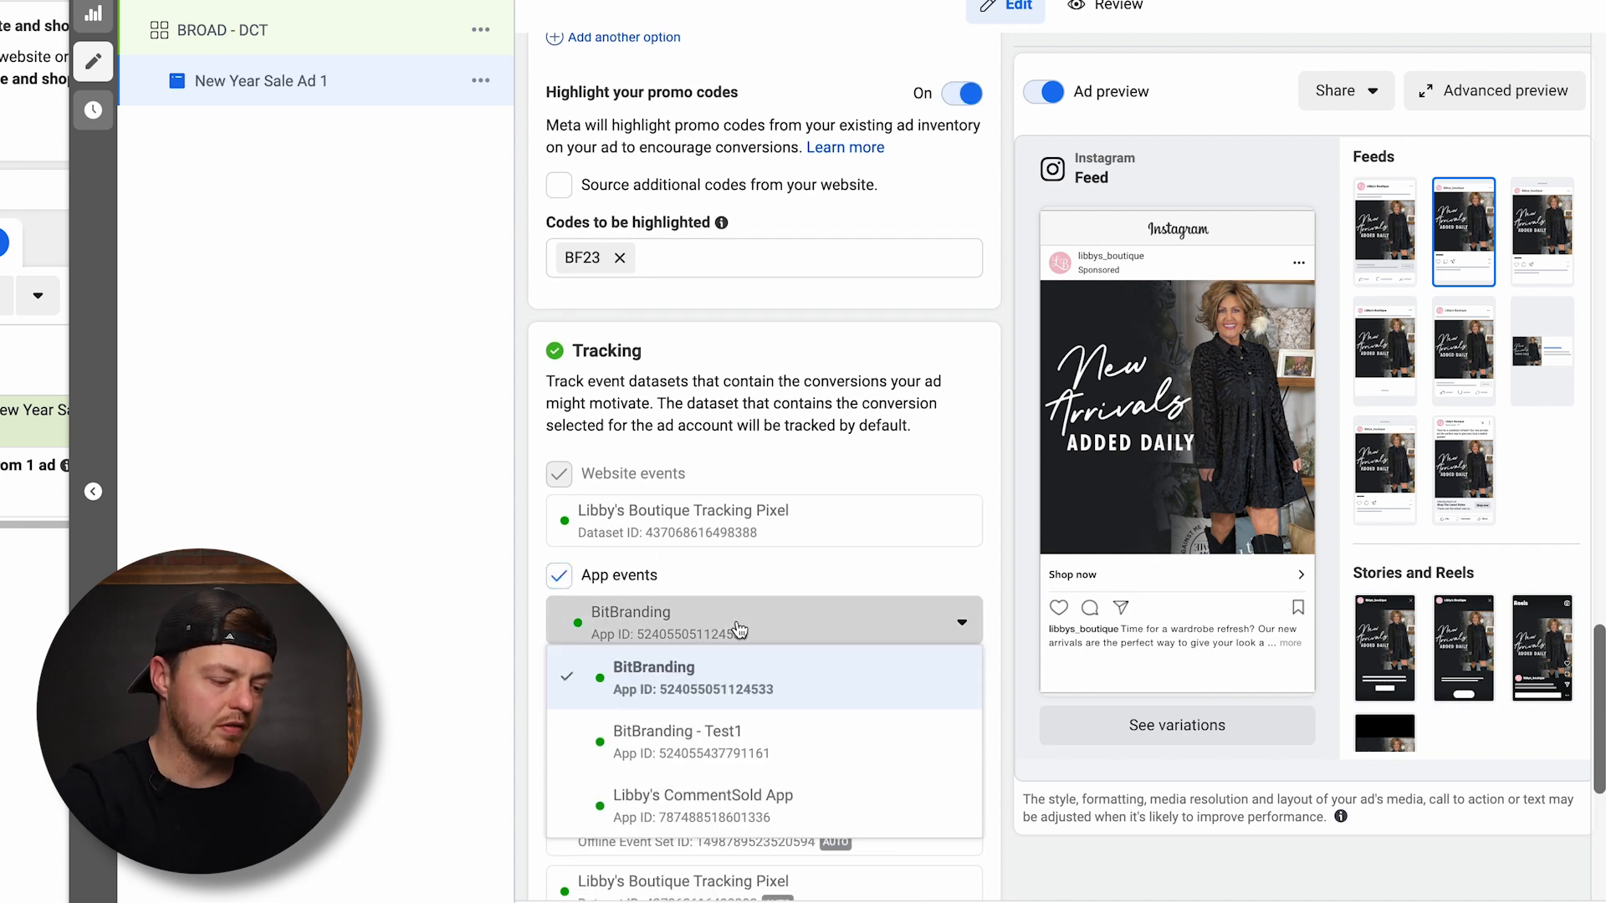
left_click(680, 799)
Review the ad's offline event sets and URL parameters, as well as its media, primary texts, headlines and description
scroll(786, 480, "down", 2)
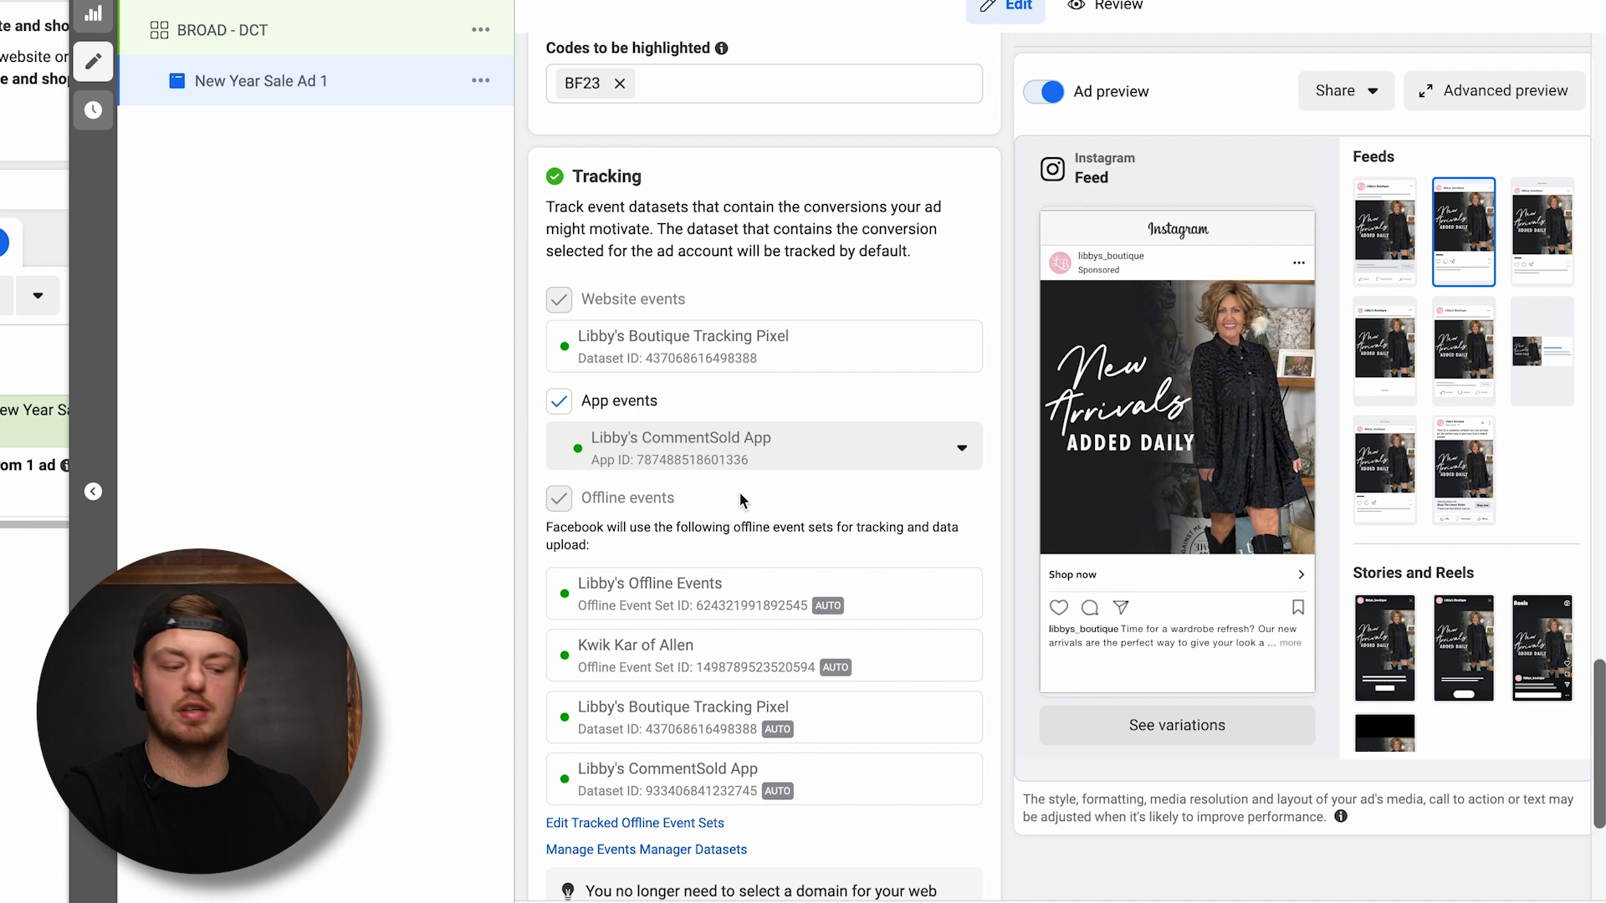
scroll(740, 500, "down", 4)
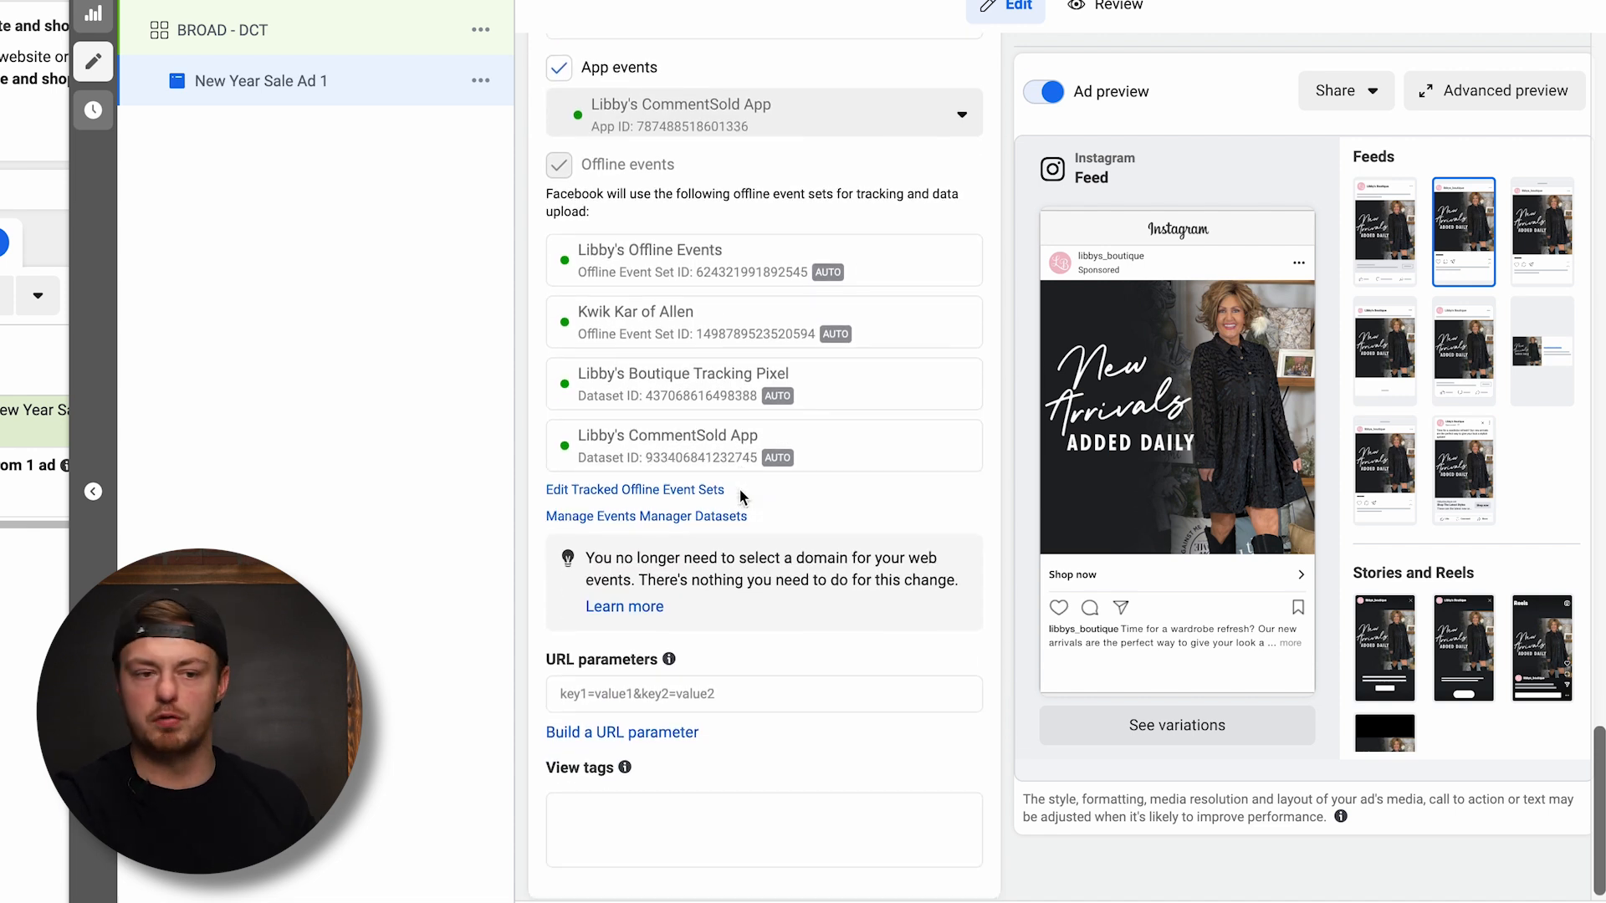
scroll(740, 496, "down", 1)
left_click(656, 679)
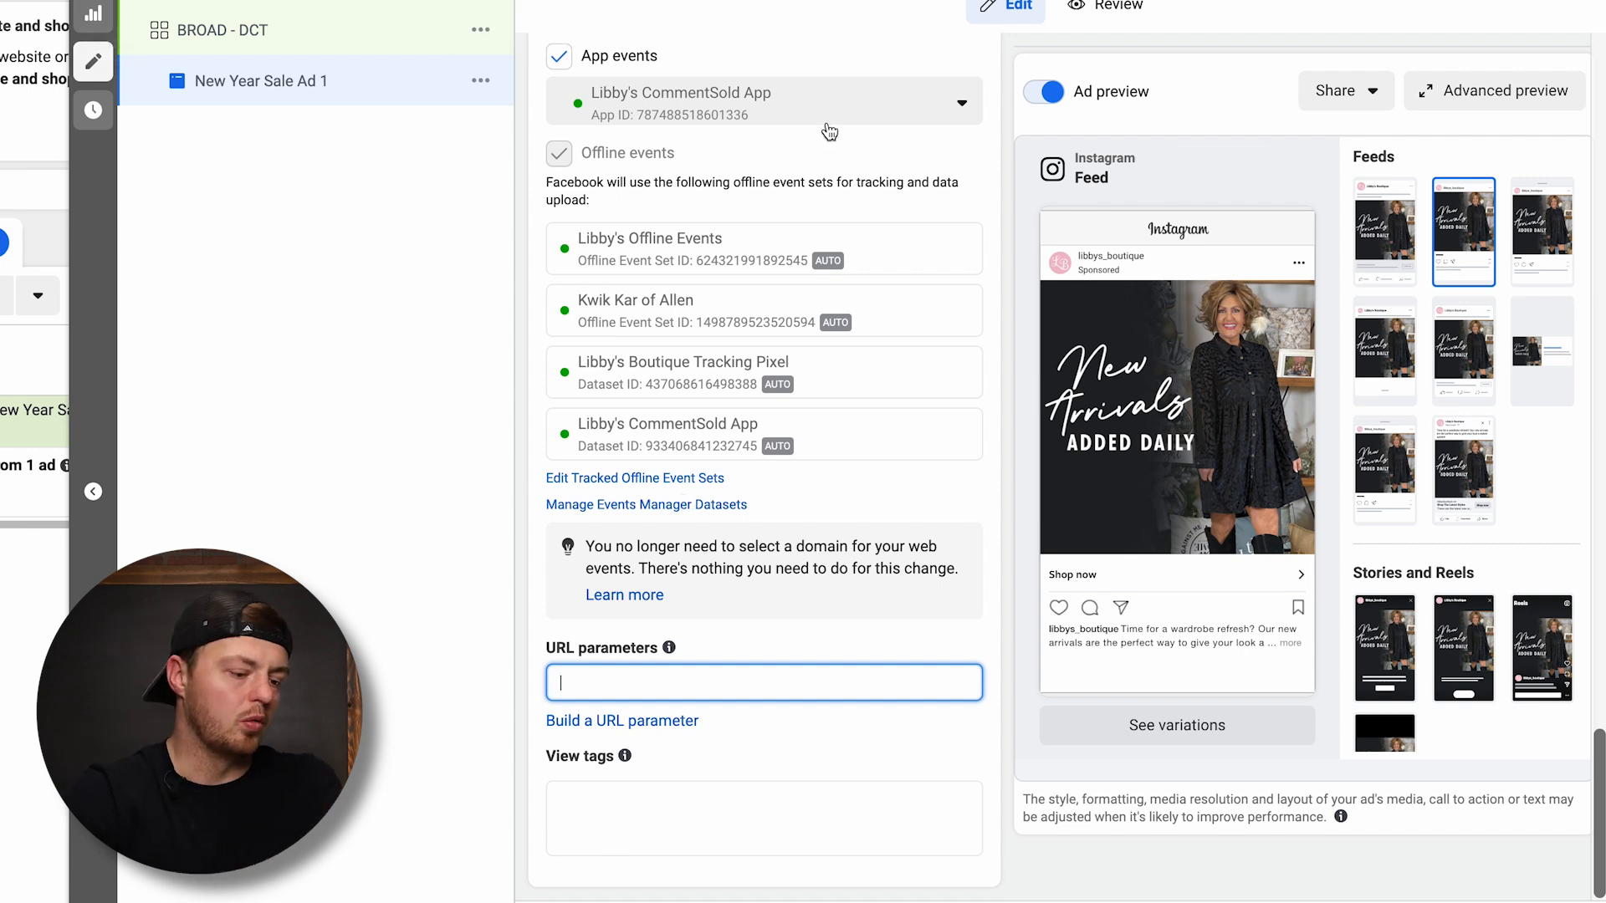
scroll(887, 172, "up", 10)
scroll(886, 173, "up", 3)
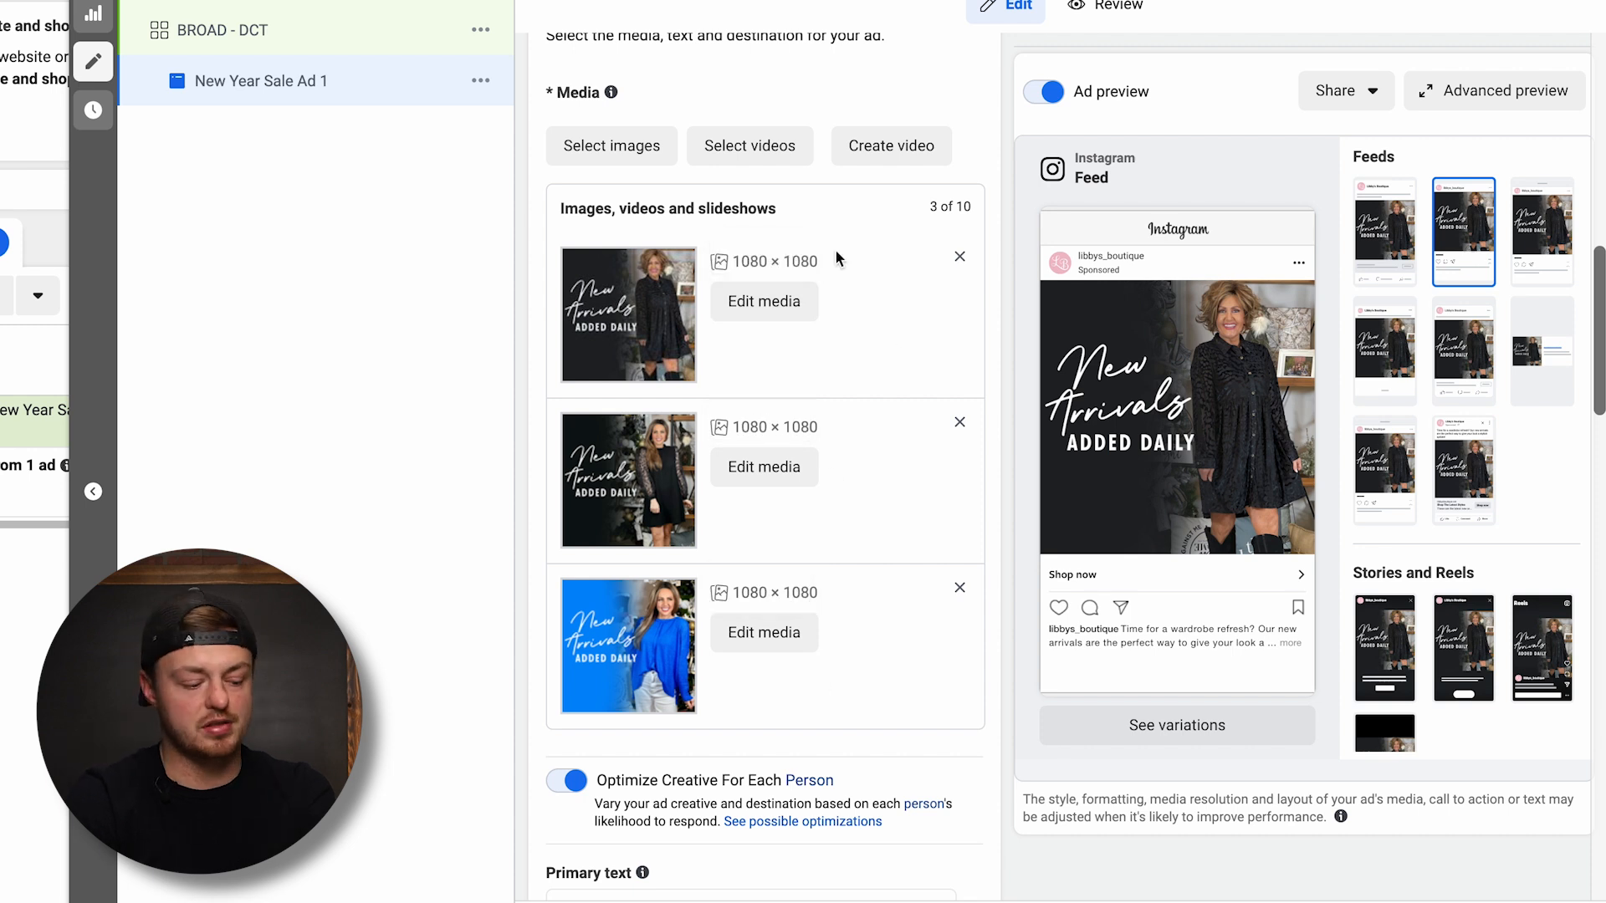
scroll(836, 260, "down", 6)
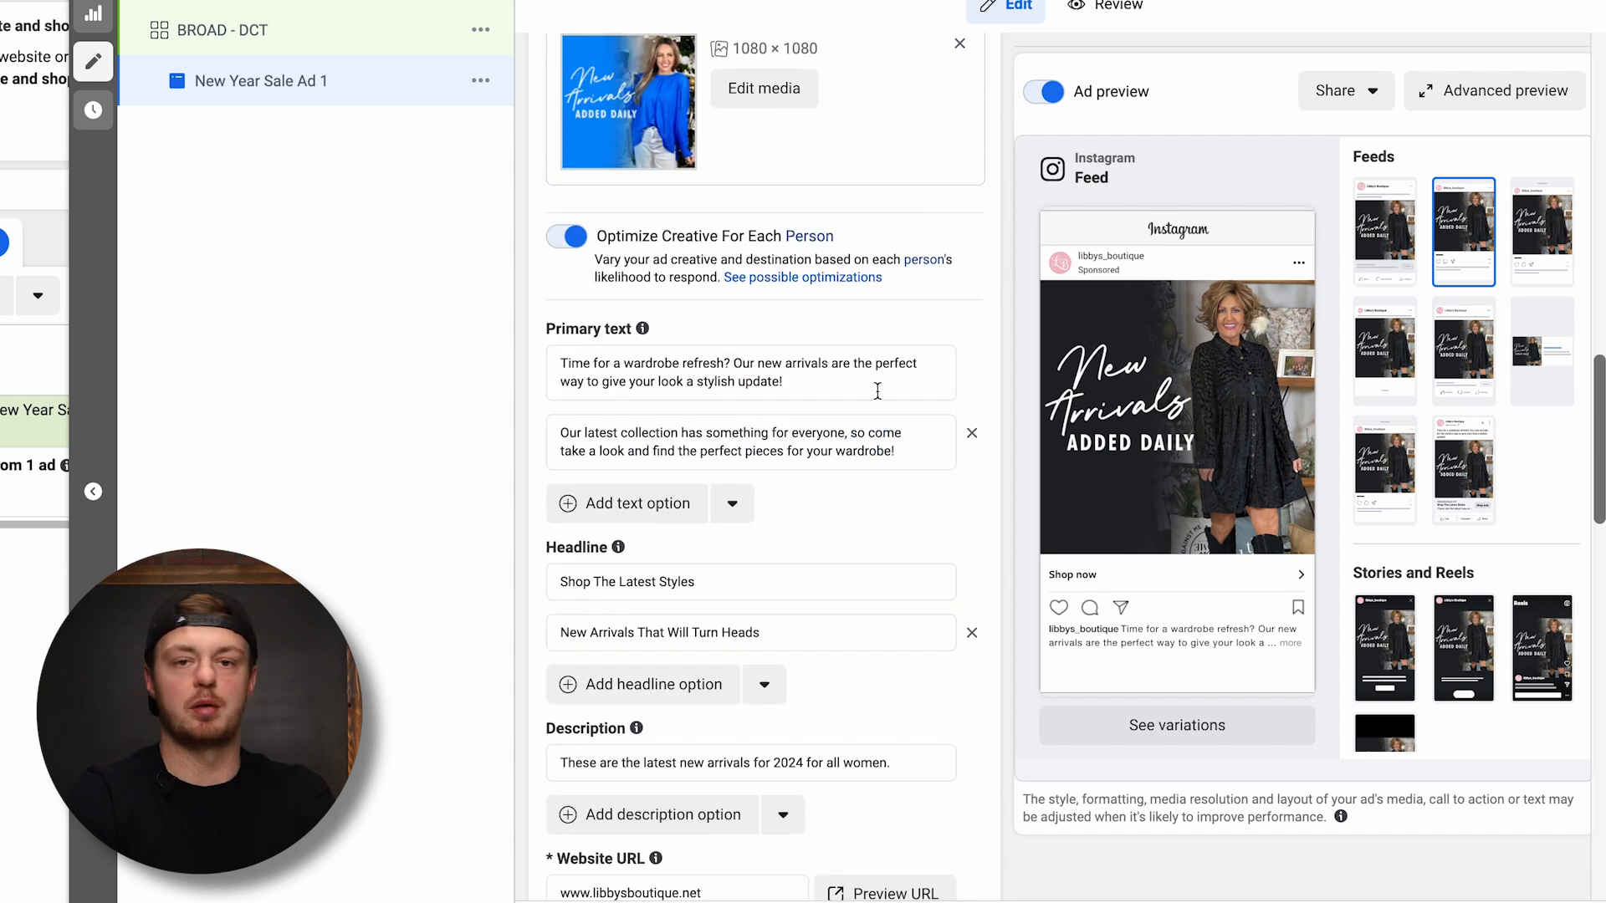
scroll(798, 276, "up", 10)
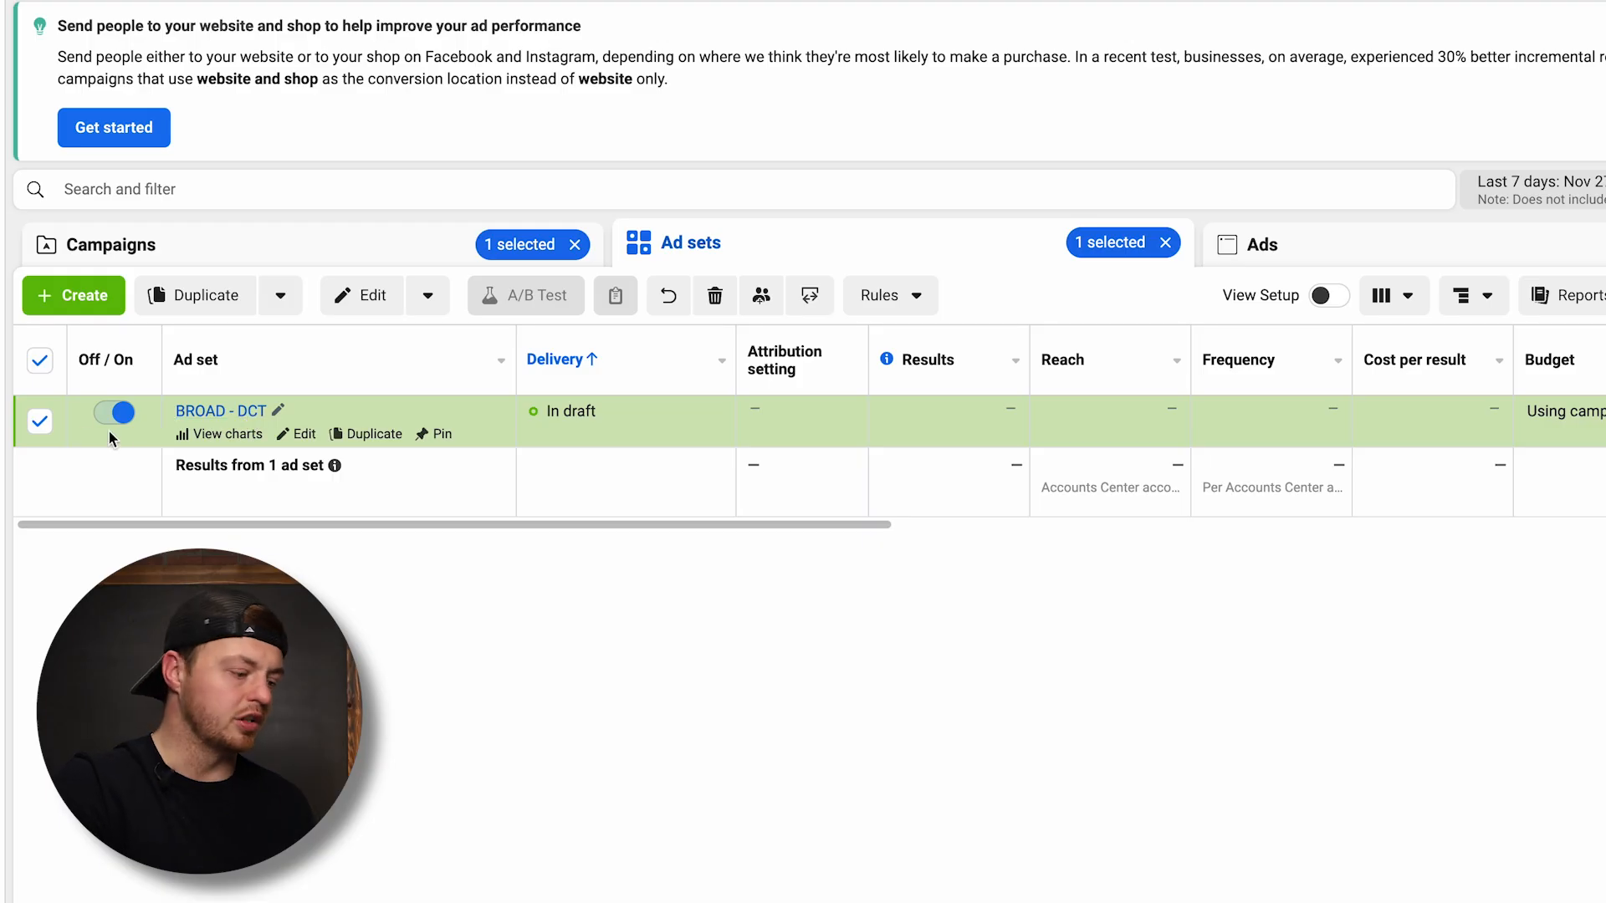
Open the duplication options for the selected draft ad set
left_click(279, 297)
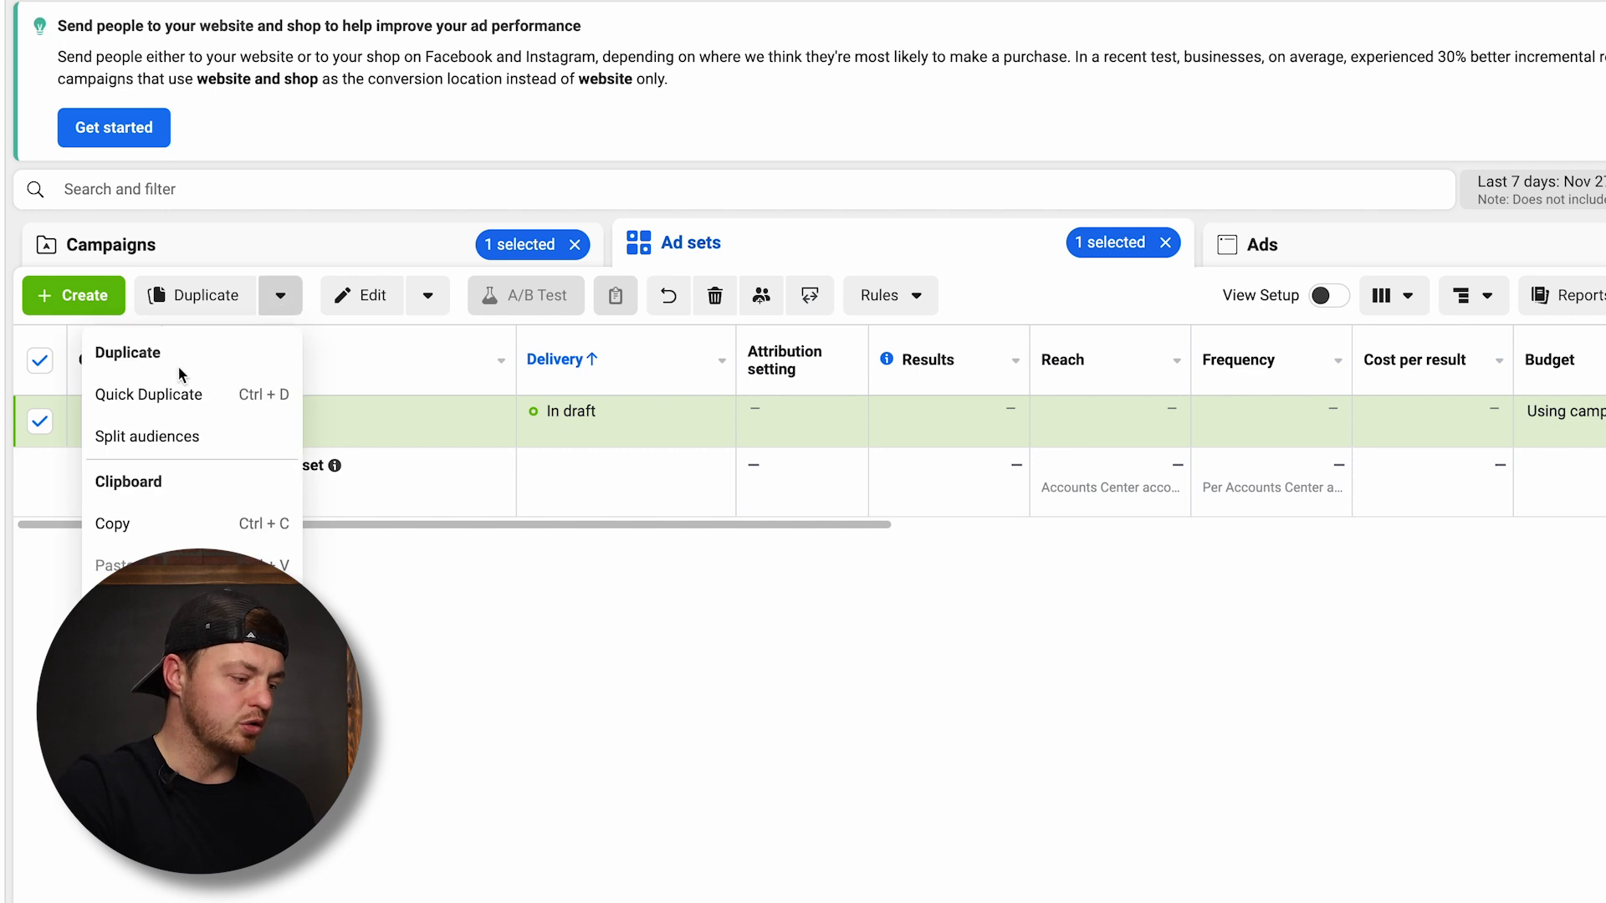